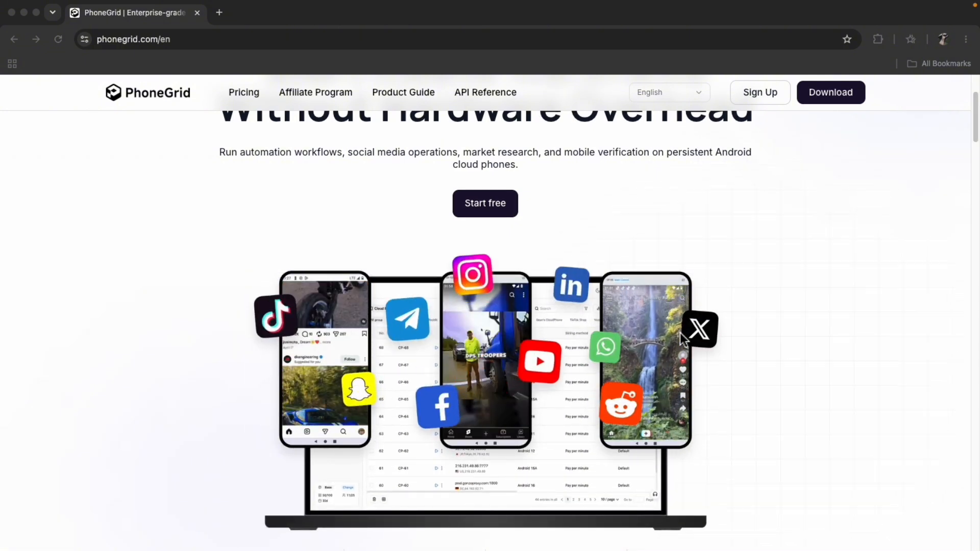
Review the feature overview on the PhoneGrid home page and open the pricing page
scroll(680, 333, "down", 7)
scroll(680, 337, "down", 5)
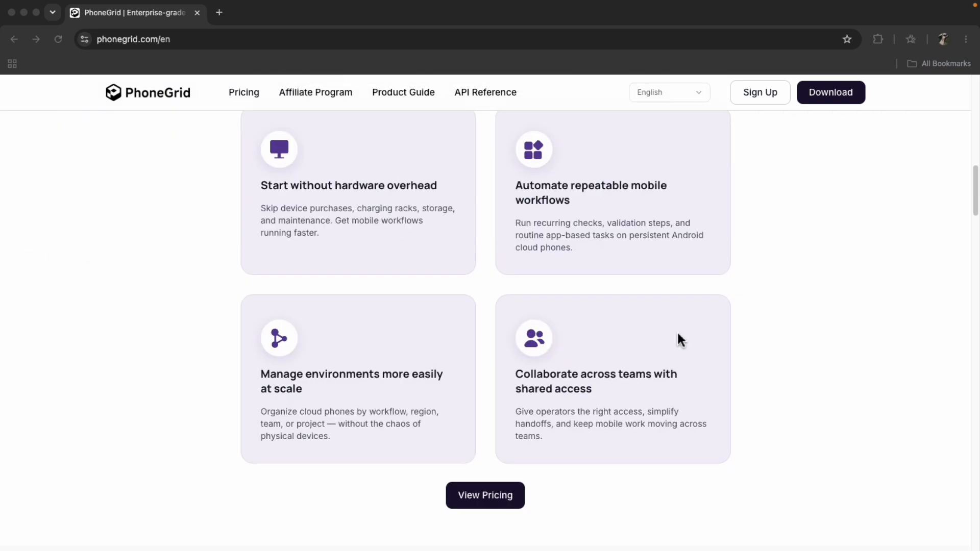
scroll(679, 337, "down", 3)
scroll(676, 329, "down", 1)
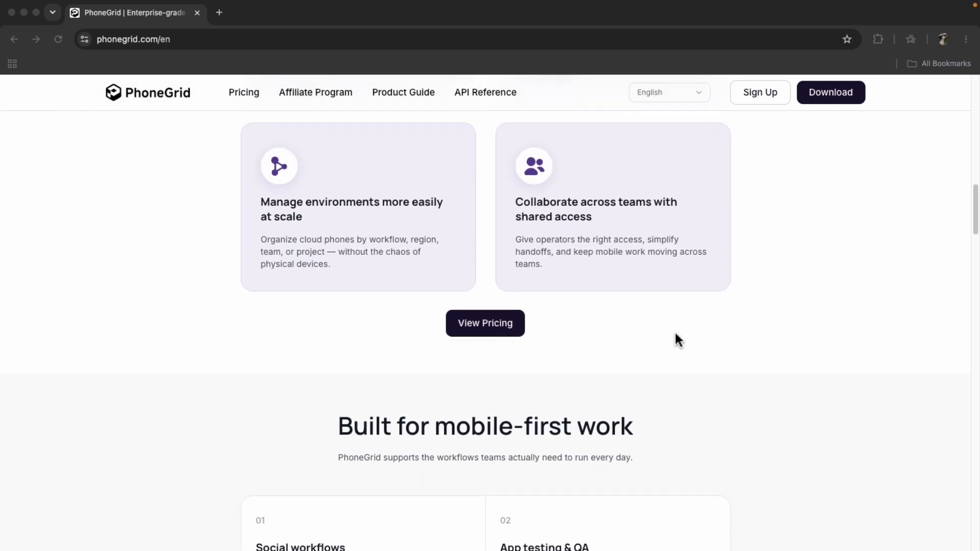
left_click(470, 324)
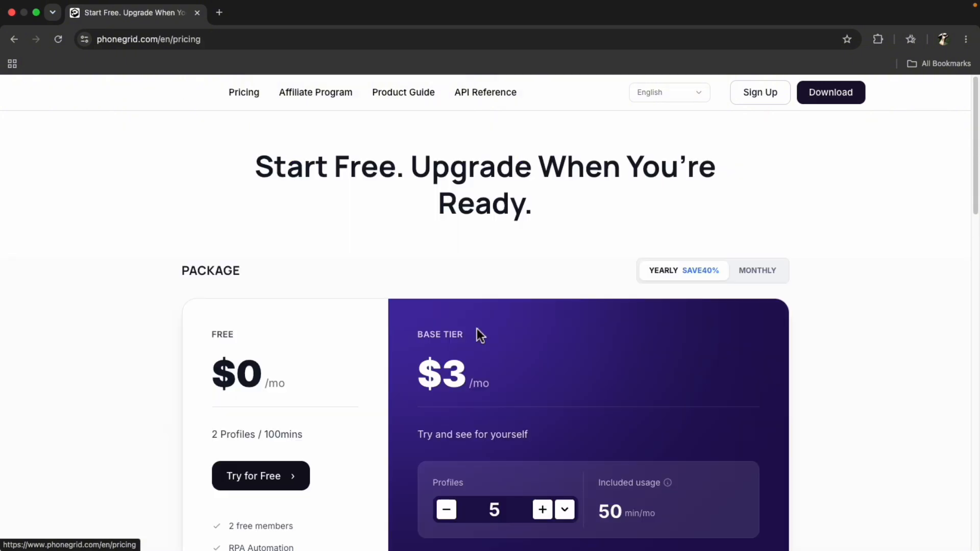
Compare the Free and Base Tier plans under monthly and yearly billing, including the Free plan's profile and minute allowance
scroll(480, 334, "down", 3)
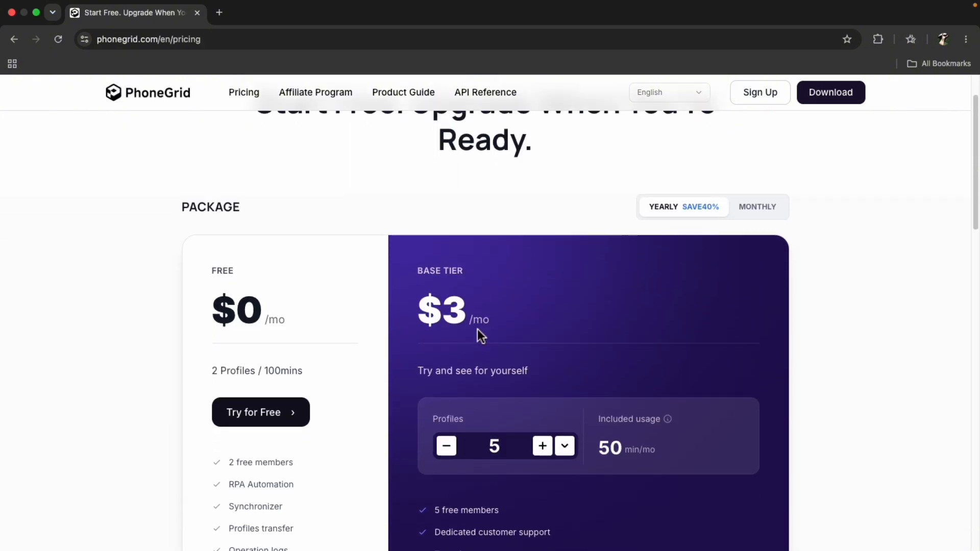
scroll(480, 334, "down", 1)
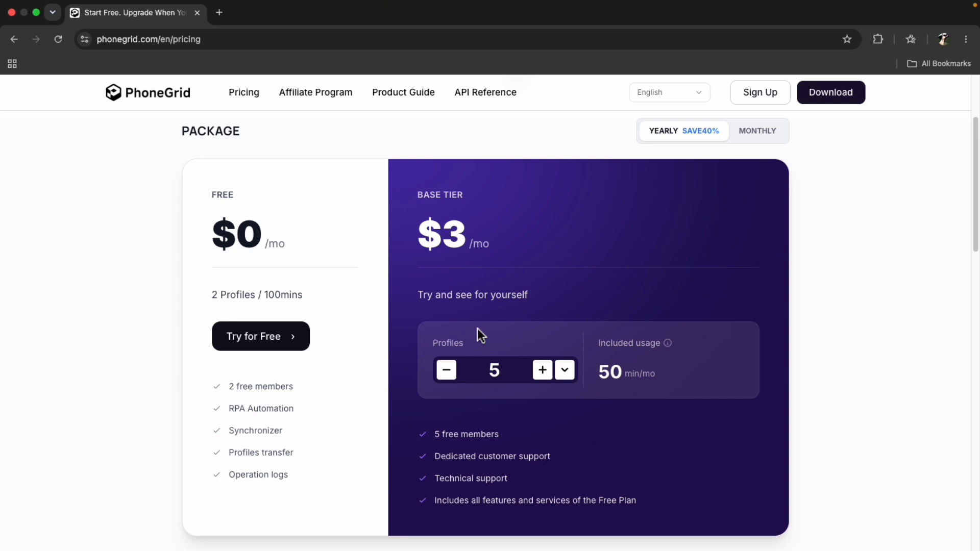
left_click(756, 132)
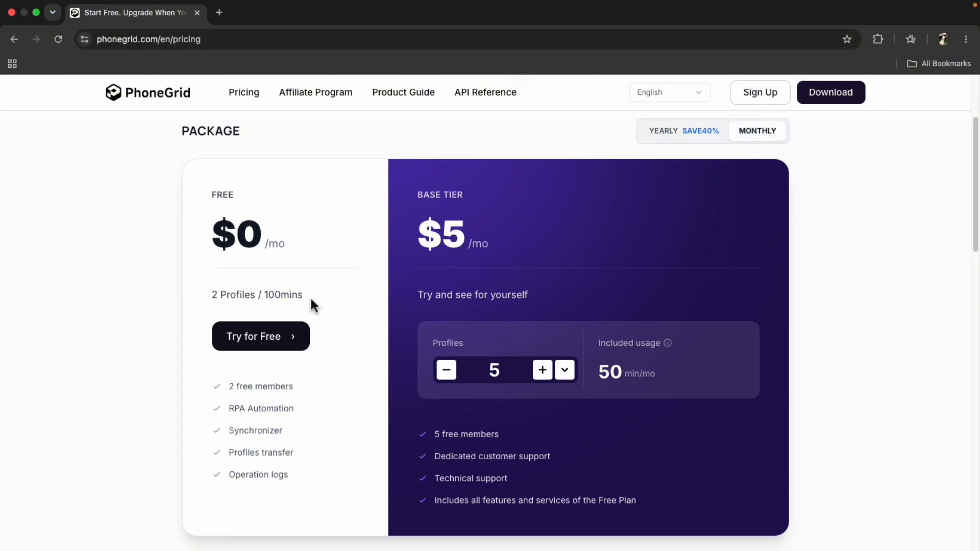
left_click_drag(302, 297, 202, 308)
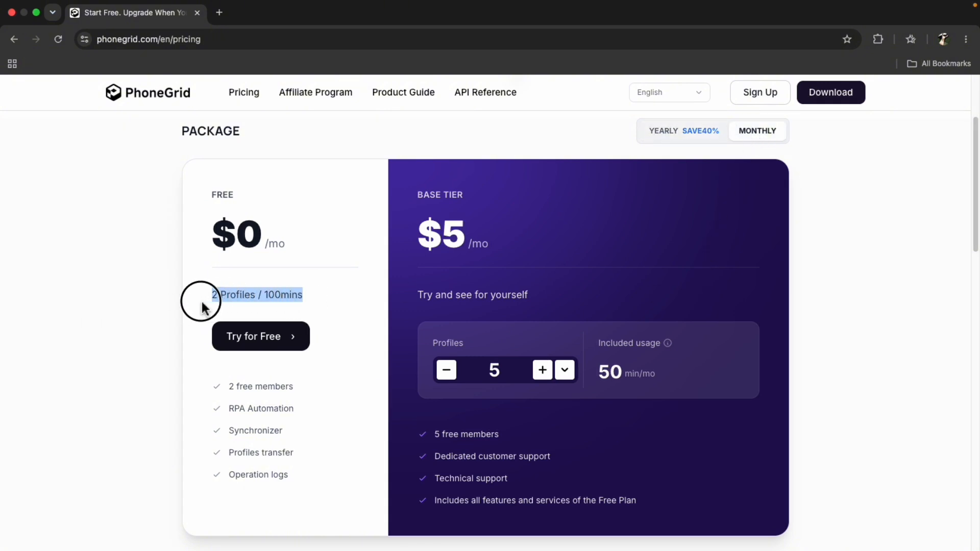
left_click(314, 298)
scroll(316, 312, "up", 1)
scroll(316, 314, "up", 4)
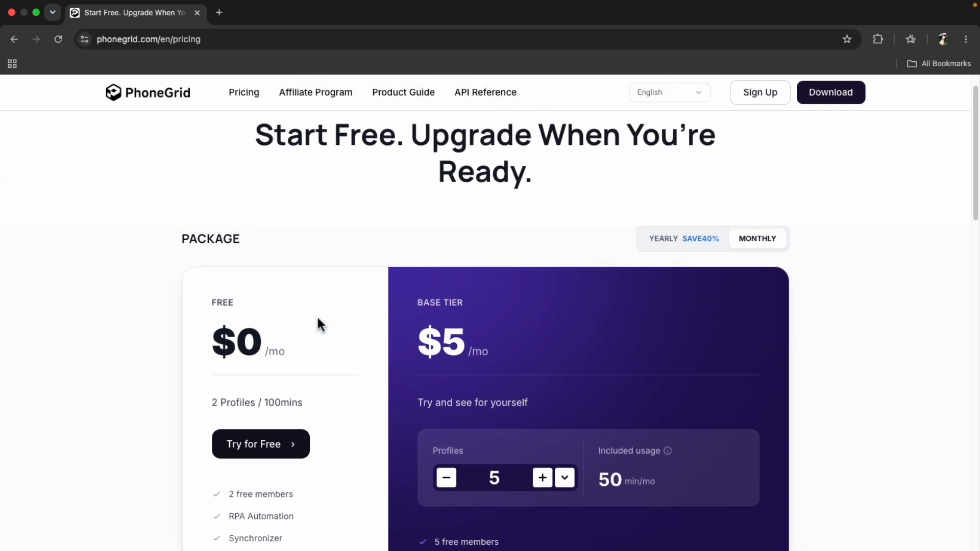
left_click(669, 259)
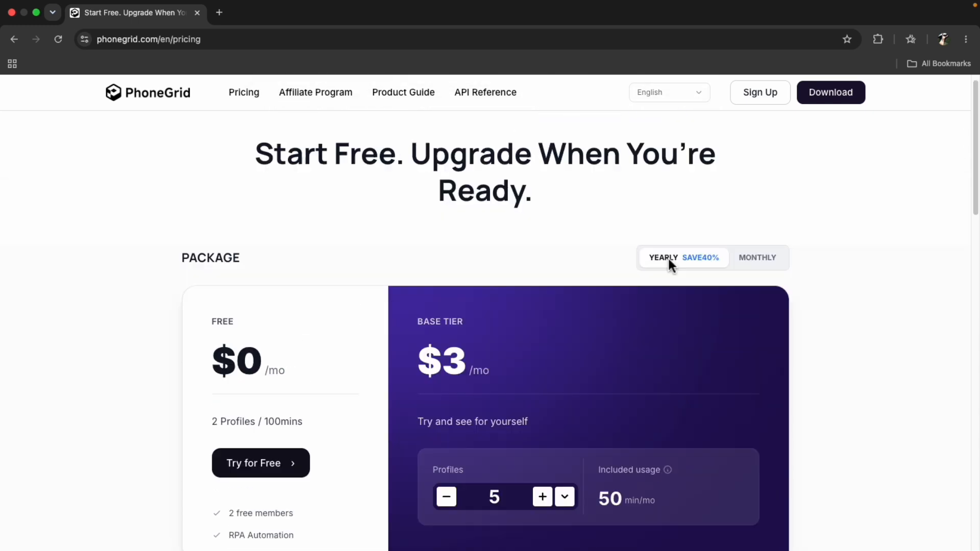
View the registration page, then check the download page for the supported Windows, macOS and Linux versions
left_click(766, 108)
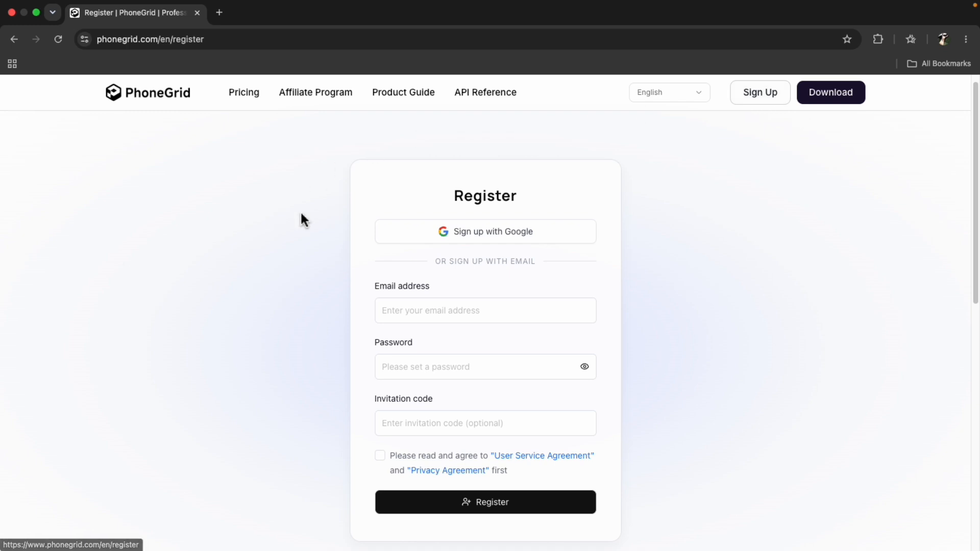
left_click(843, 102)
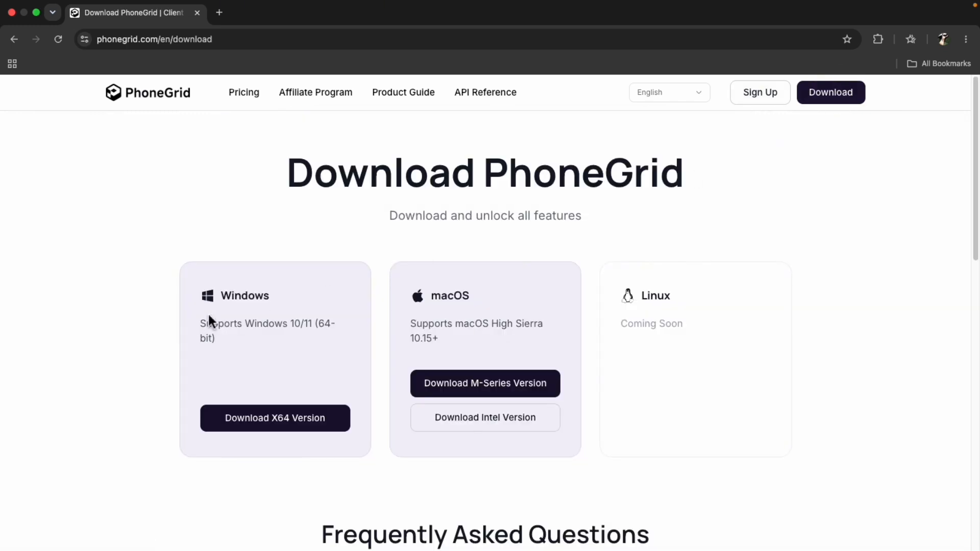
double_click(239, 295)
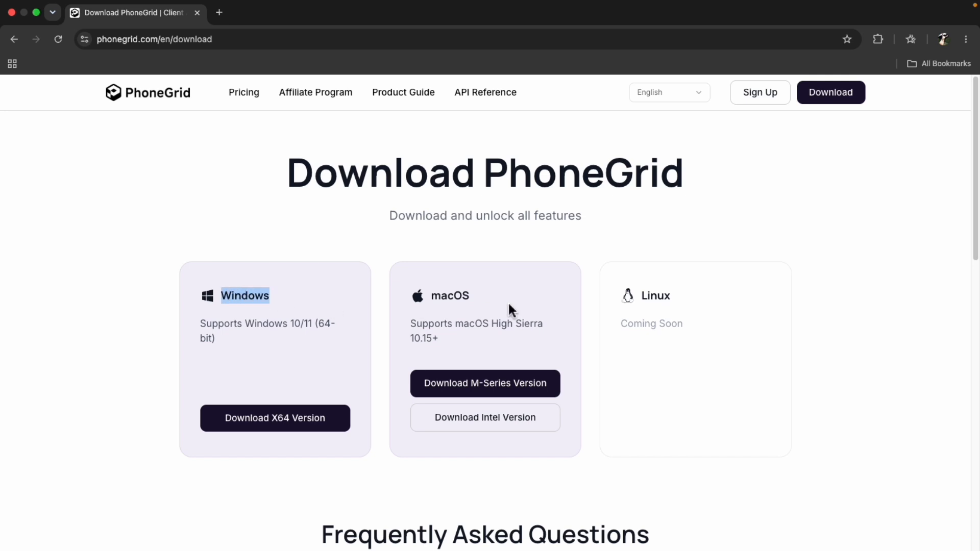
double_click(433, 297)
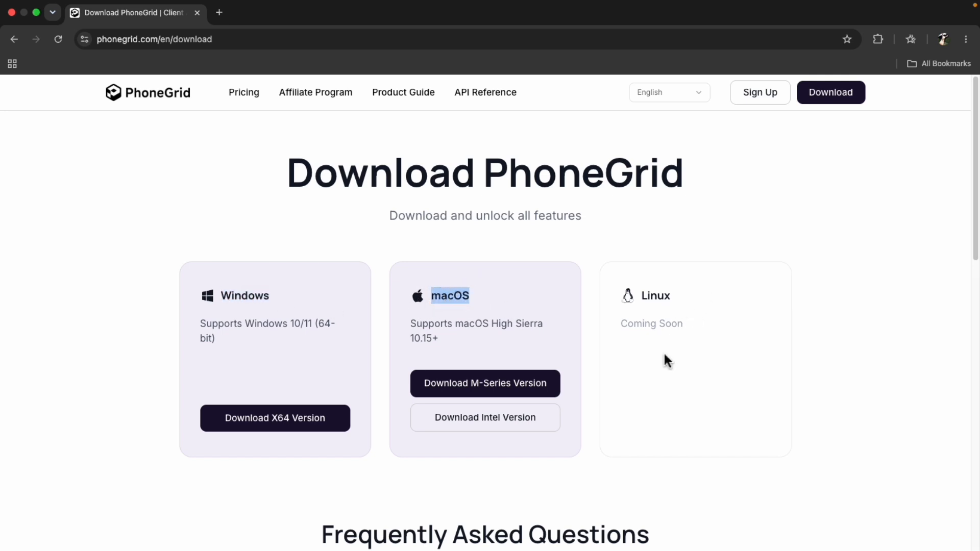
left_click(652, 401)
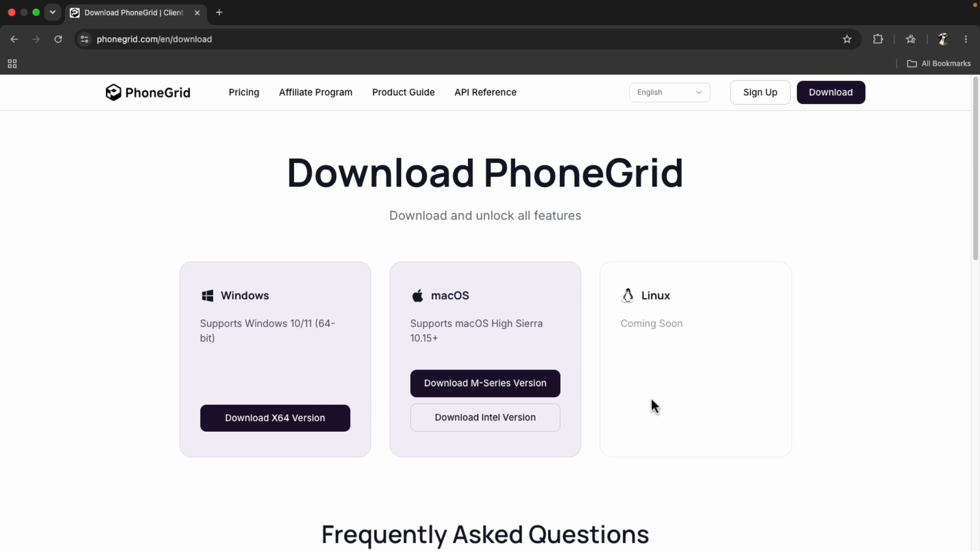
scroll(651, 402, "down", 8)
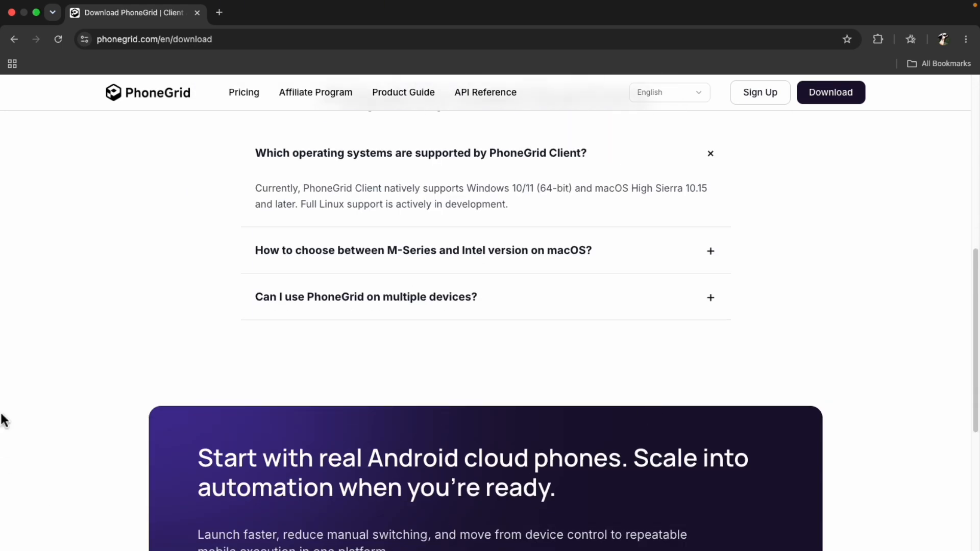
Switch to the PhoneGrid desktop client and review the rewards in the 180-minute friend invitation offer, then close it
mouse_move(1, 416)
left_click(26, 399)
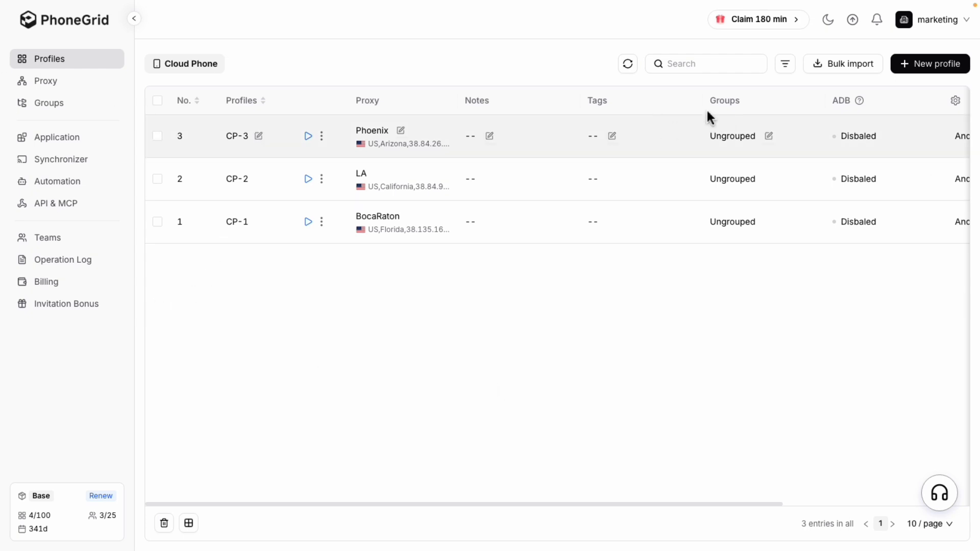
left_click(783, 27)
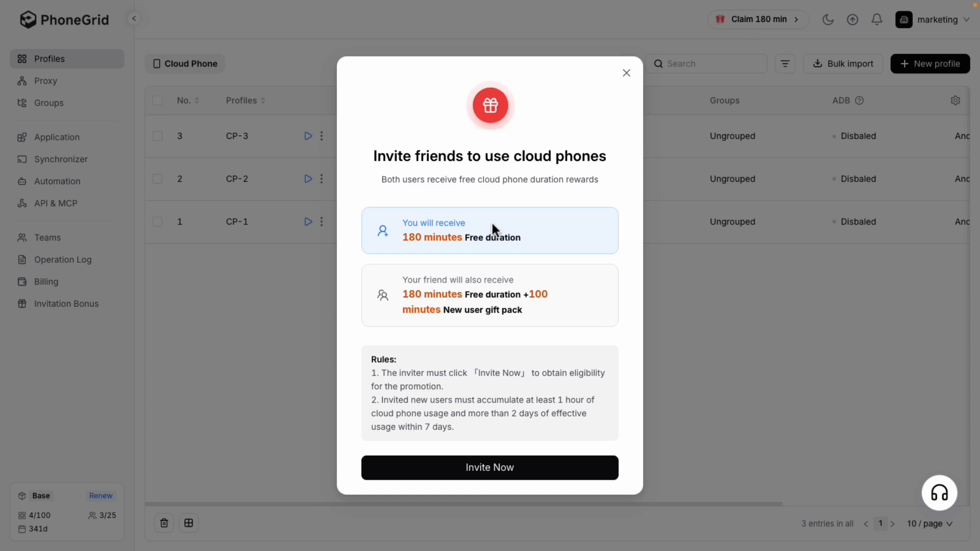
left_click_drag(406, 238, 472, 238)
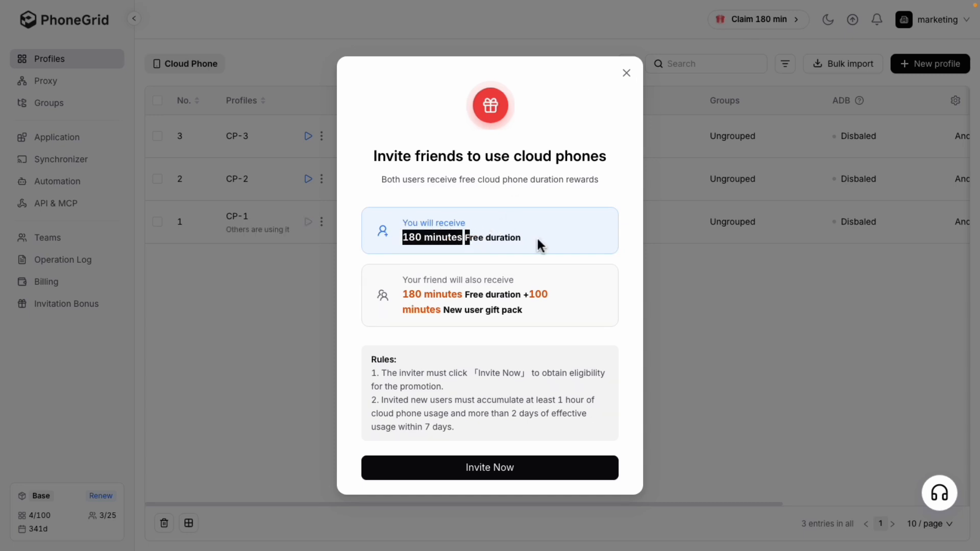
left_click(539, 246)
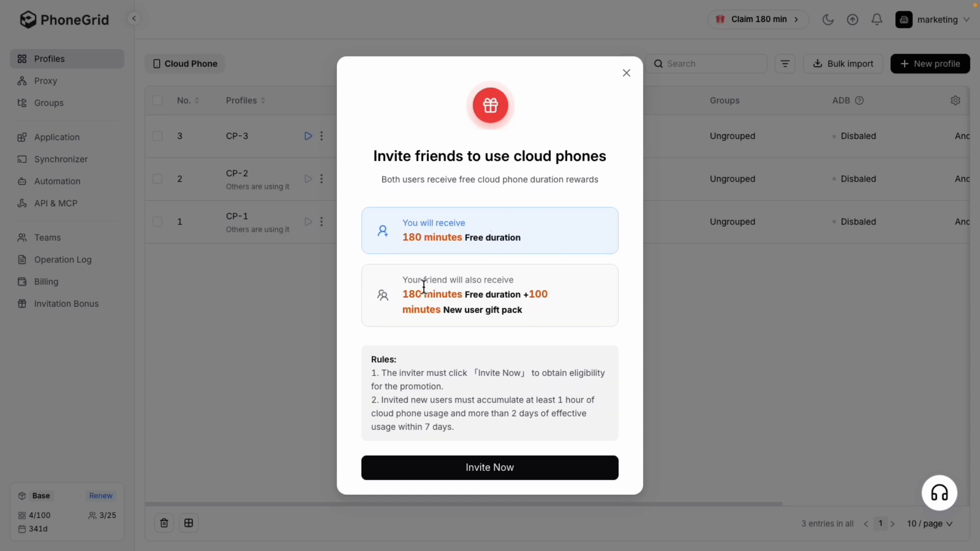
left_click_drag(421, 280, 562, 319)
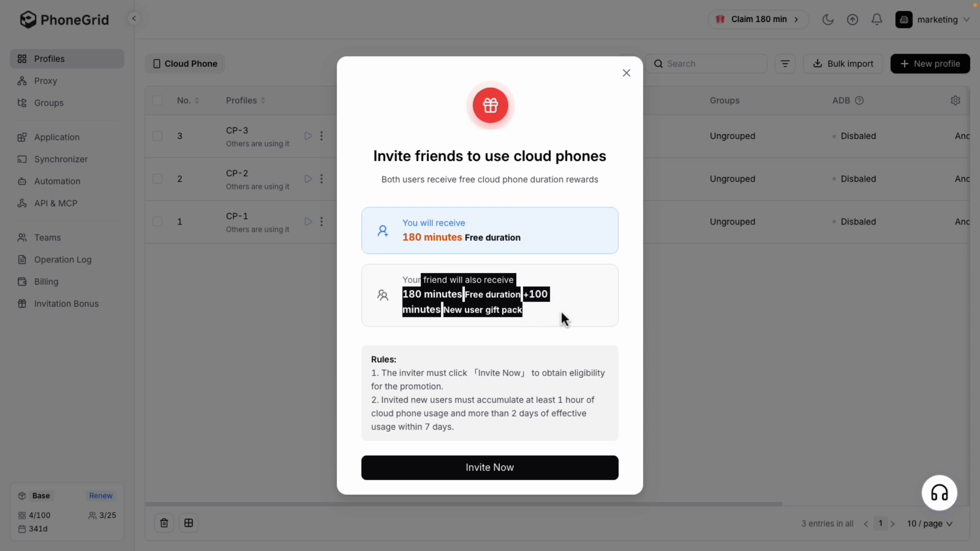
left_click(562, 319)
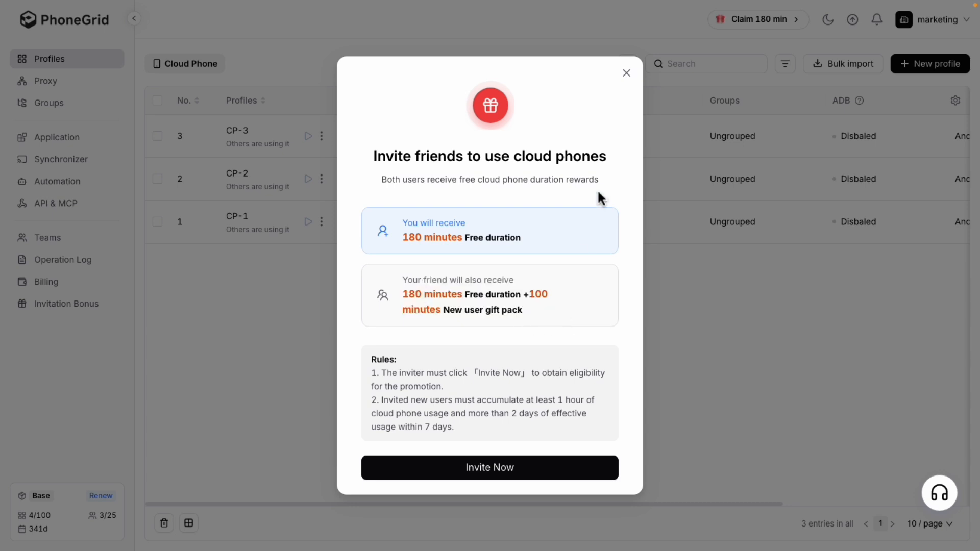
left_click(631, 78)
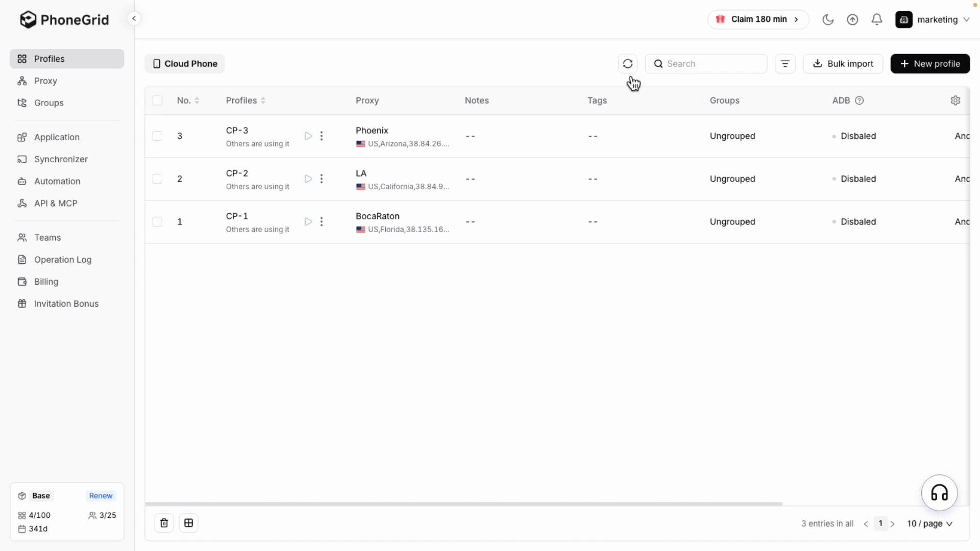
Start a new cloud phone profile using Advanced create and set the number of profiles to 4
left_click(917, 65)
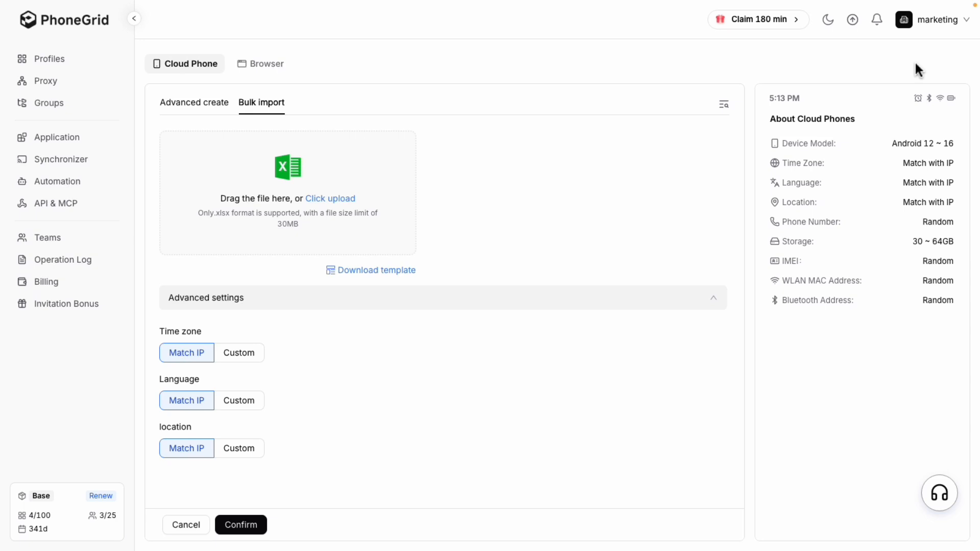
left_click(194, 112)
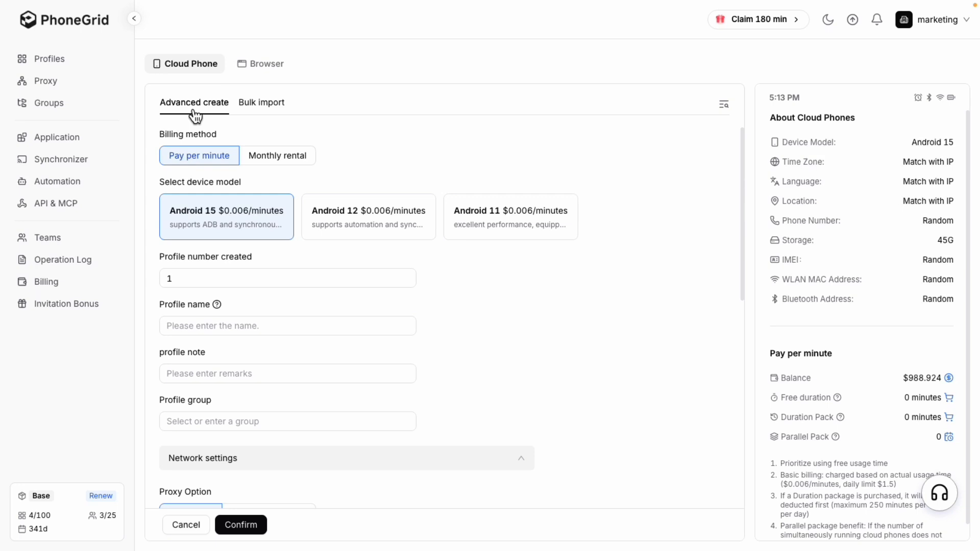
double_click(159, 278)
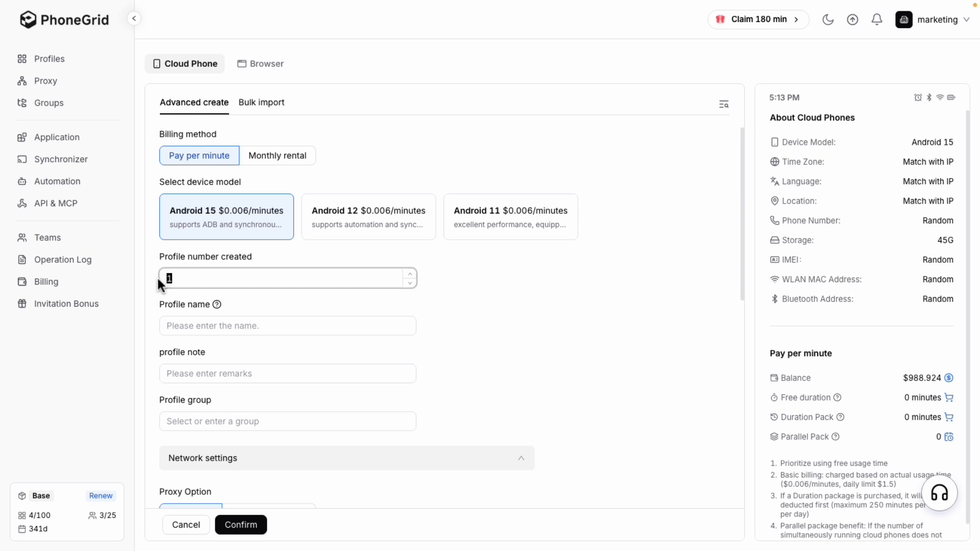
type("4")
Add a new profile group named "youtube" for the cloud phones and confirm their creation with no proxy
left_click(199, 422)
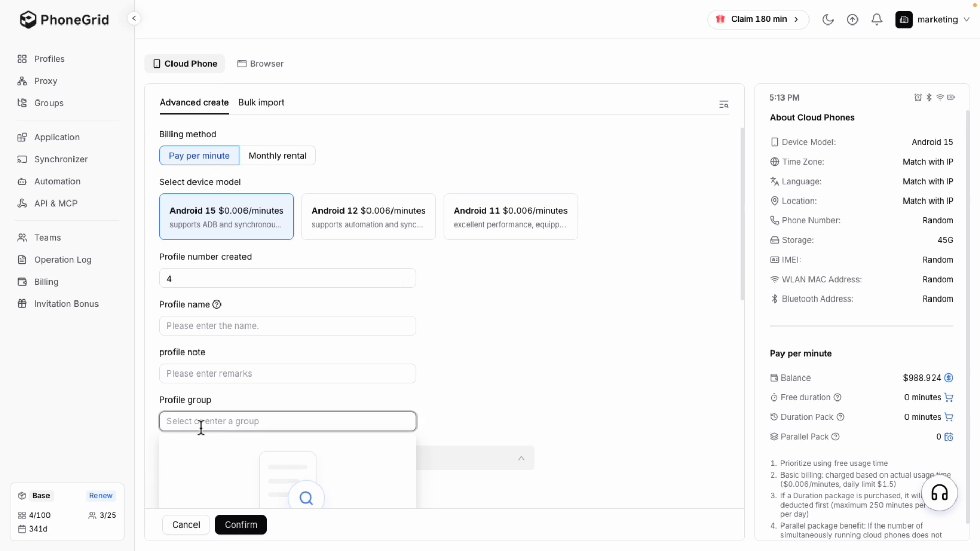
left_click(194, 277)
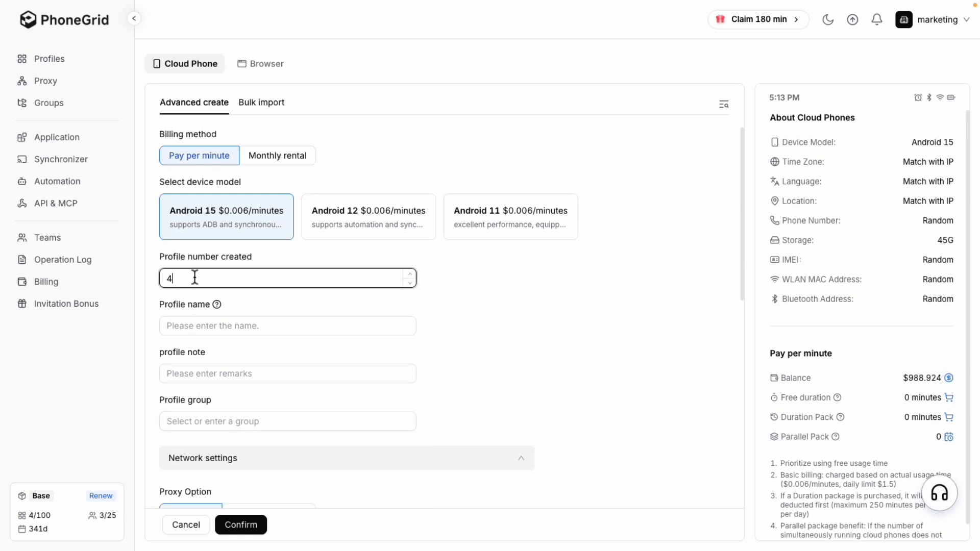
left_click(193, 424)
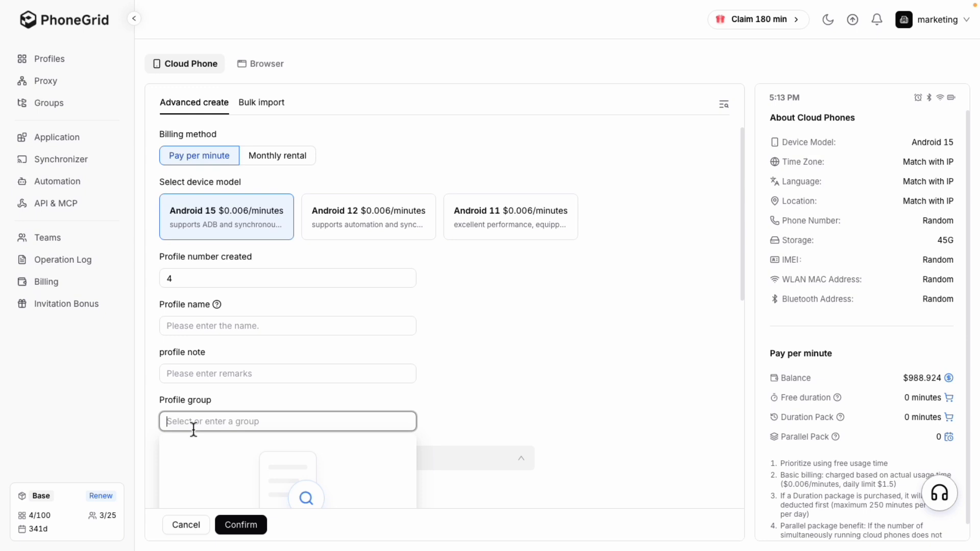
type("youtube")
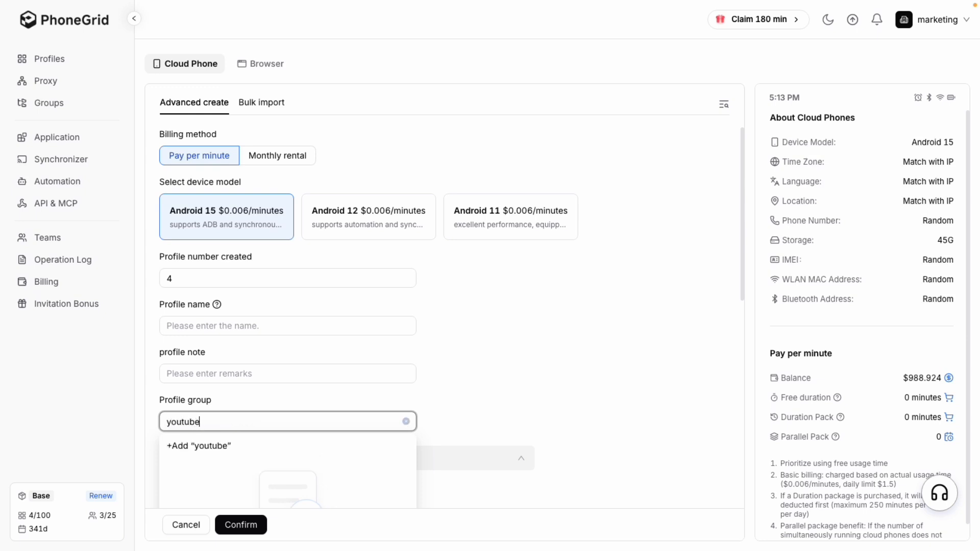
left_click(208, 447)
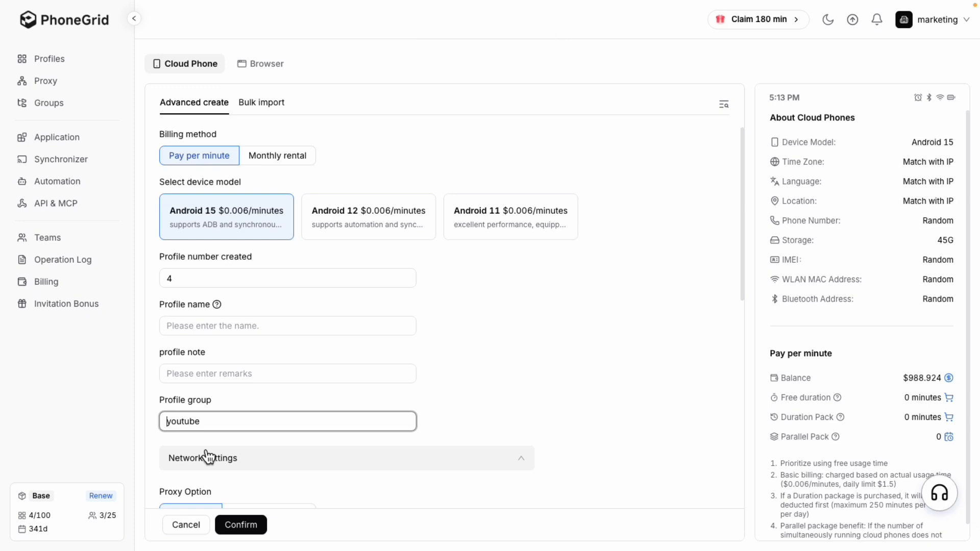
scroll(207, 456, "down", 2)
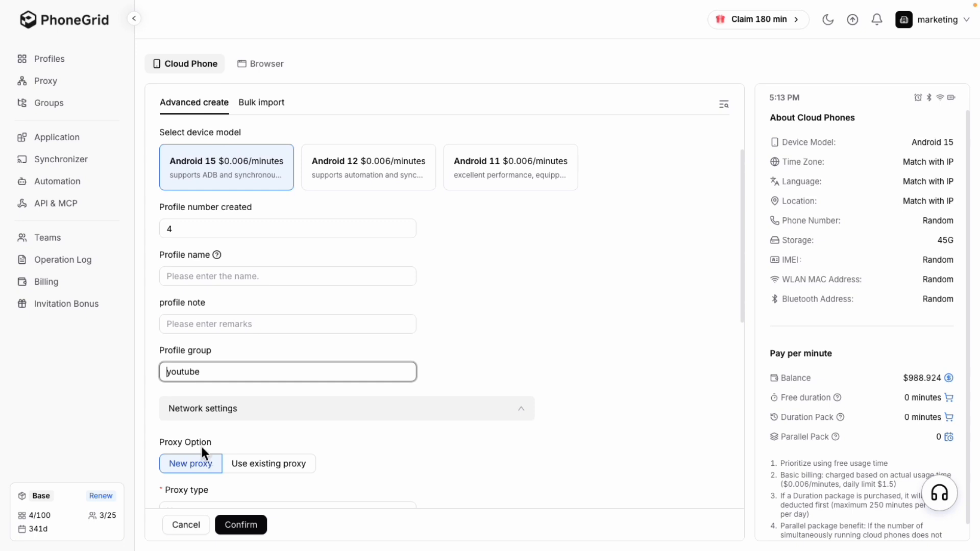
scroll(201, 446, "down", 4)
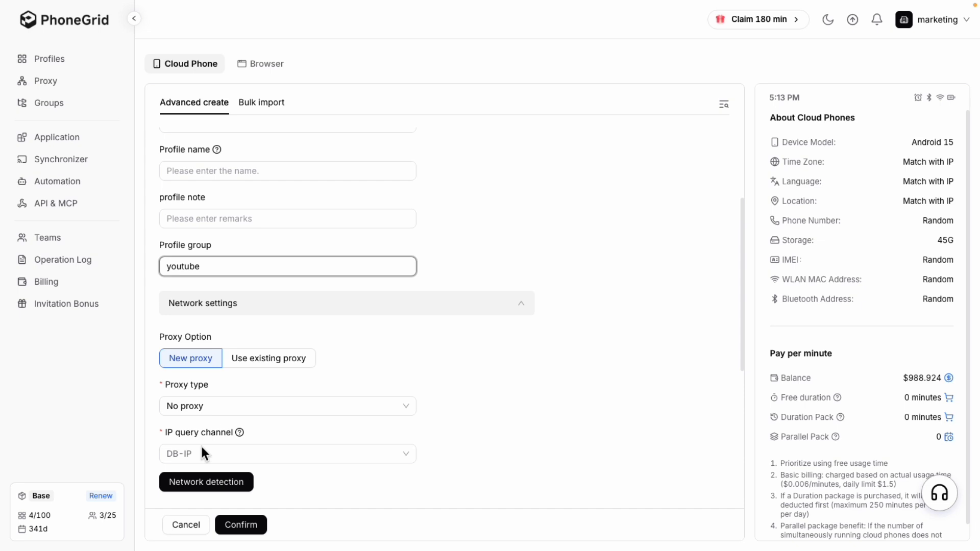
left_click(238, 525)
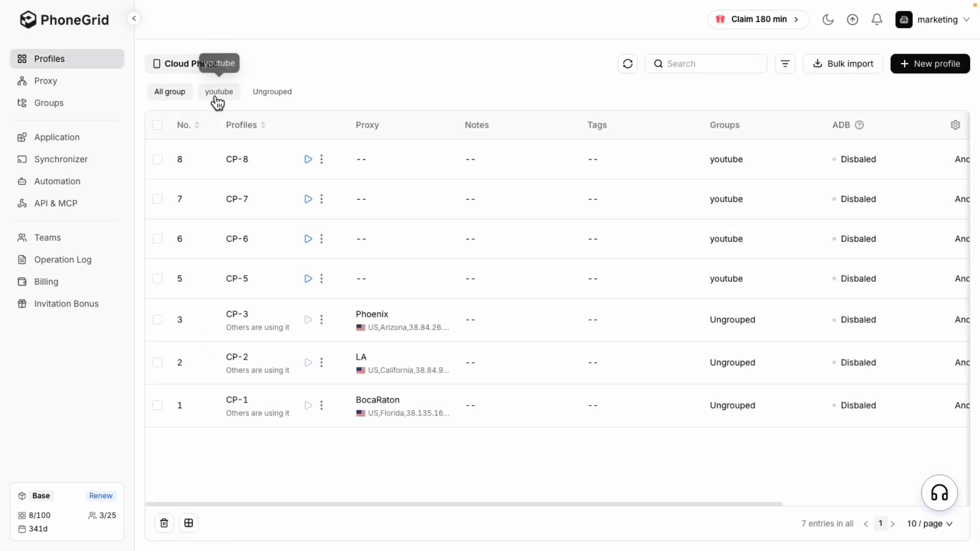
Filter the cloud phone profiles to the youtube group and select all four of them
left_click(217, 96)
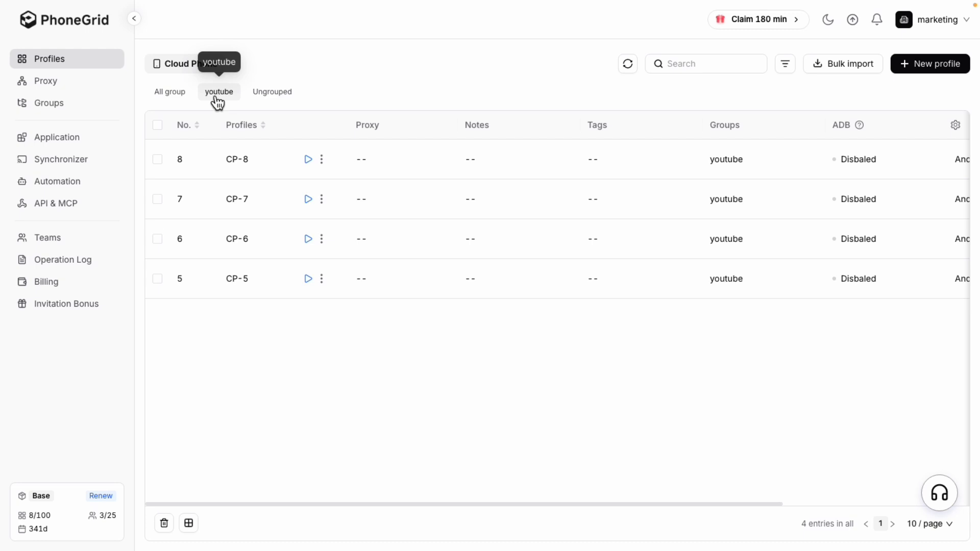
left_click(157, 124)
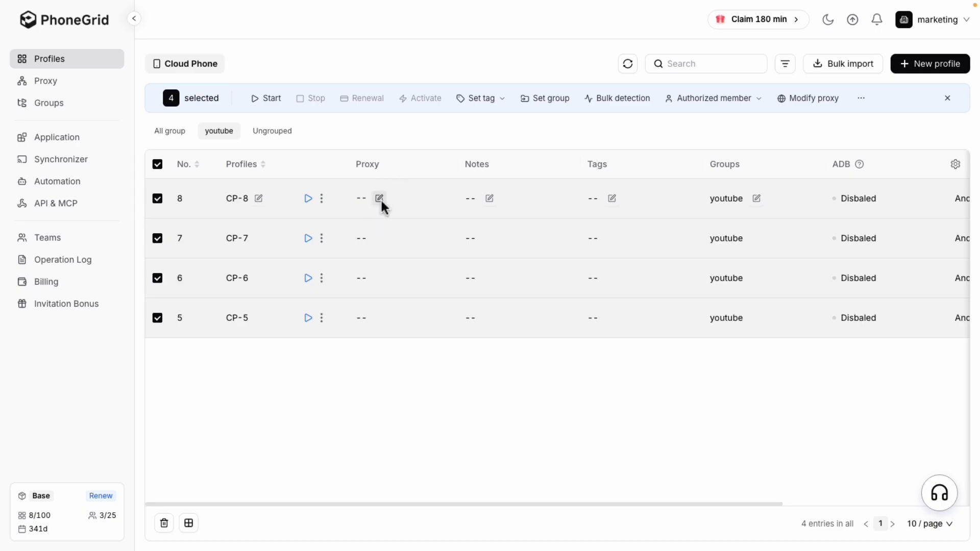
Review the new Socks5 proxy fields for profile CP-8, then close the proxy settings without saving
left_click(379, 198)
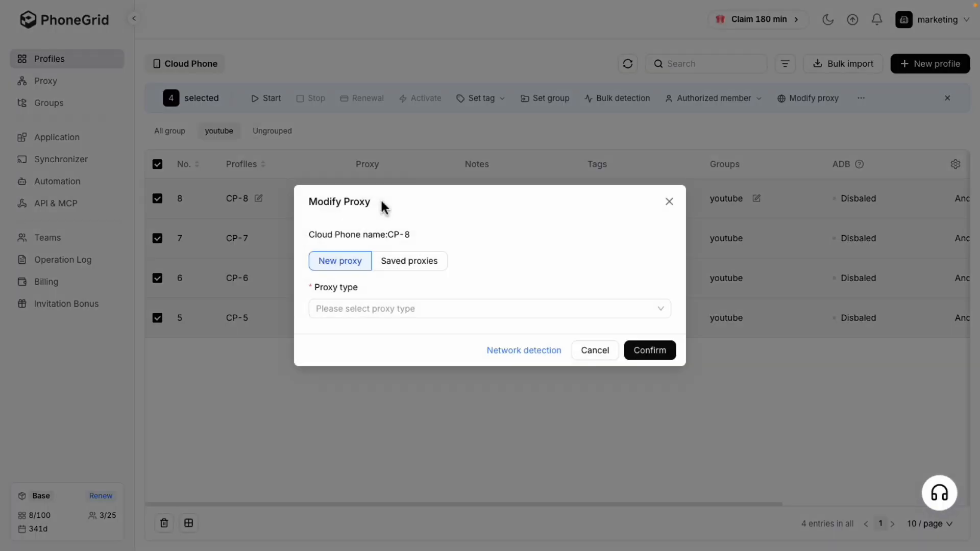
left_click(534, 315)
left_click(402, 371)
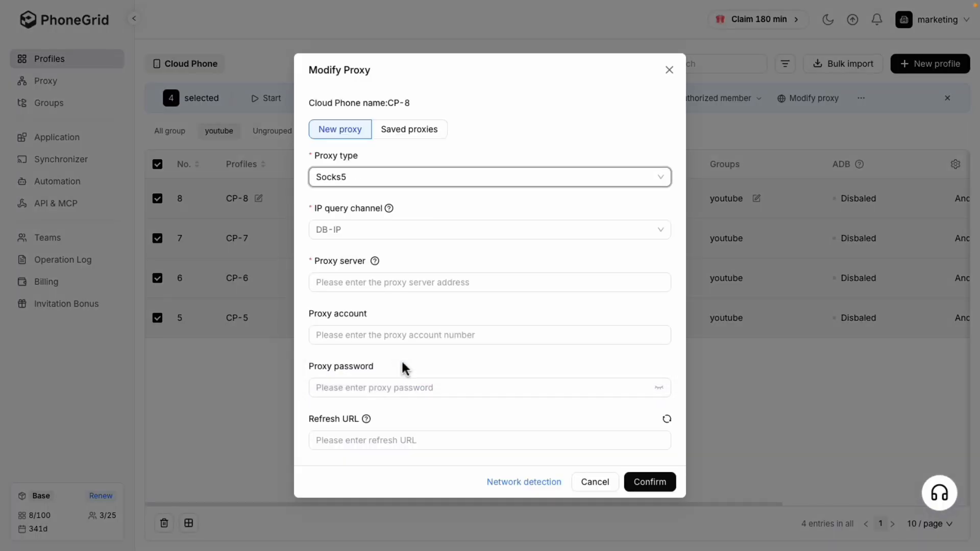
left_click(673, 72)
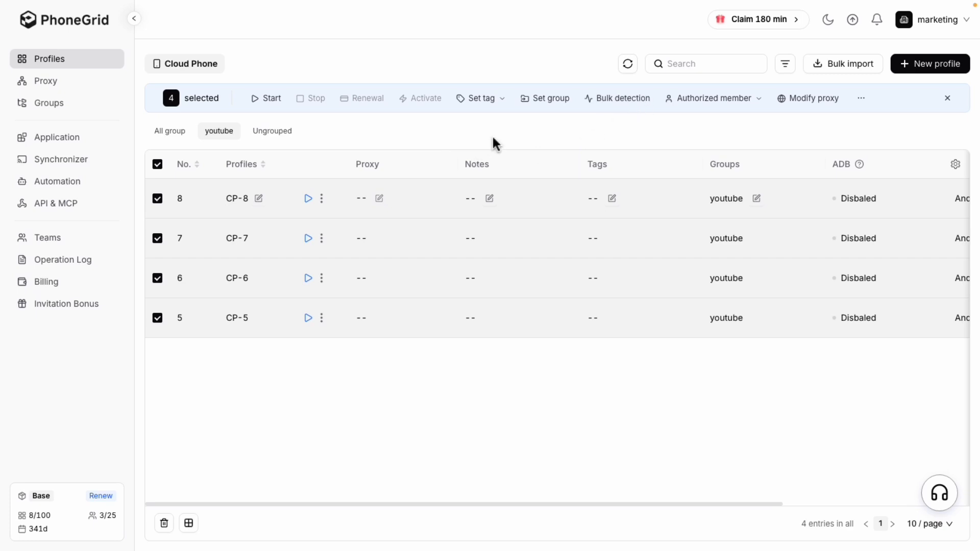
Assign different proxies to the four selected profiles by pasting one line of proxy credentials per profile, run proxy detection and confirm
left_click(825, 105)
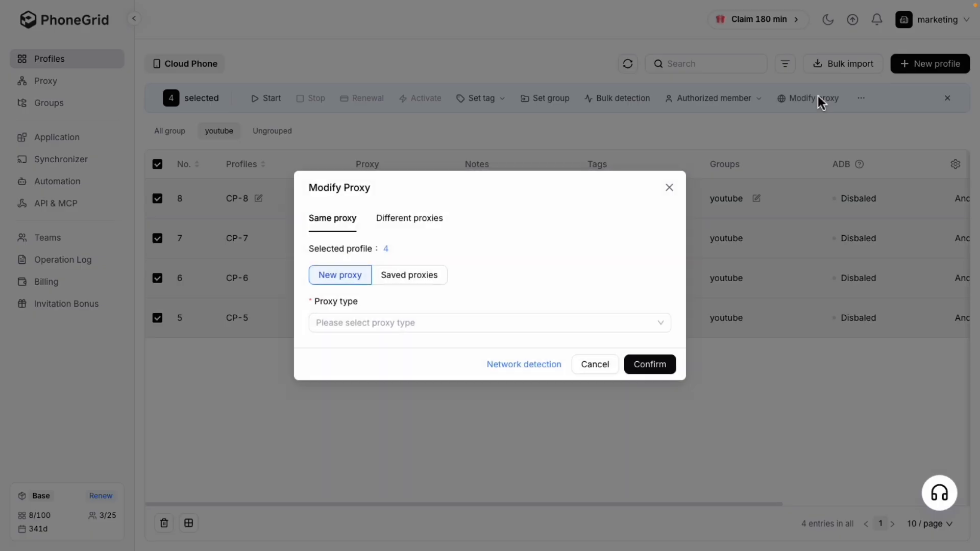
left_click(422, 220)
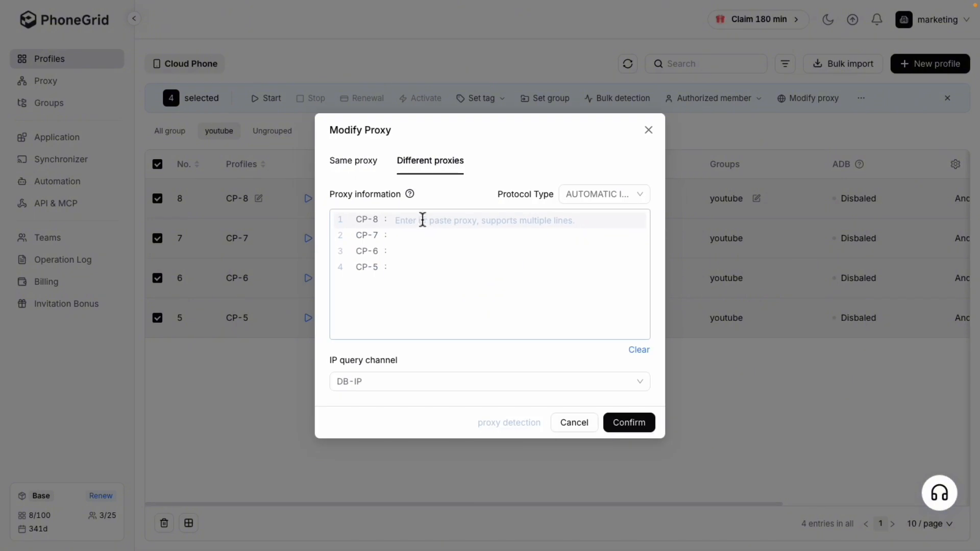
left_click(422, 219)
key("ctrl+v")
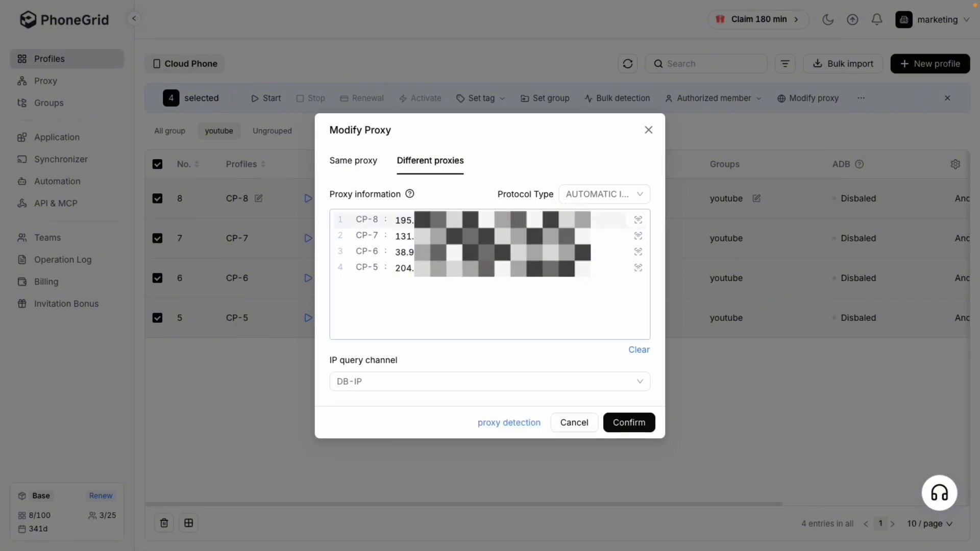
left_click(504, 423)
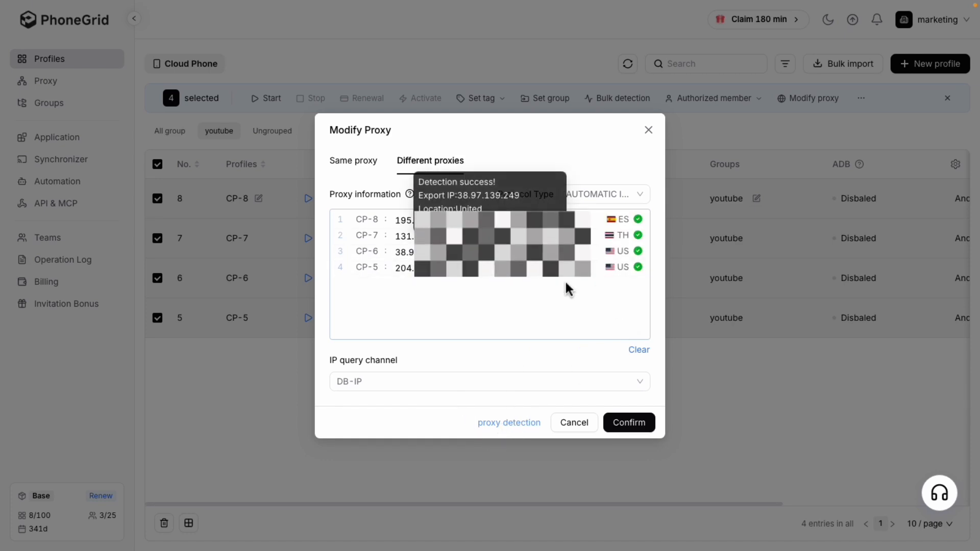
left_click(637, 424)
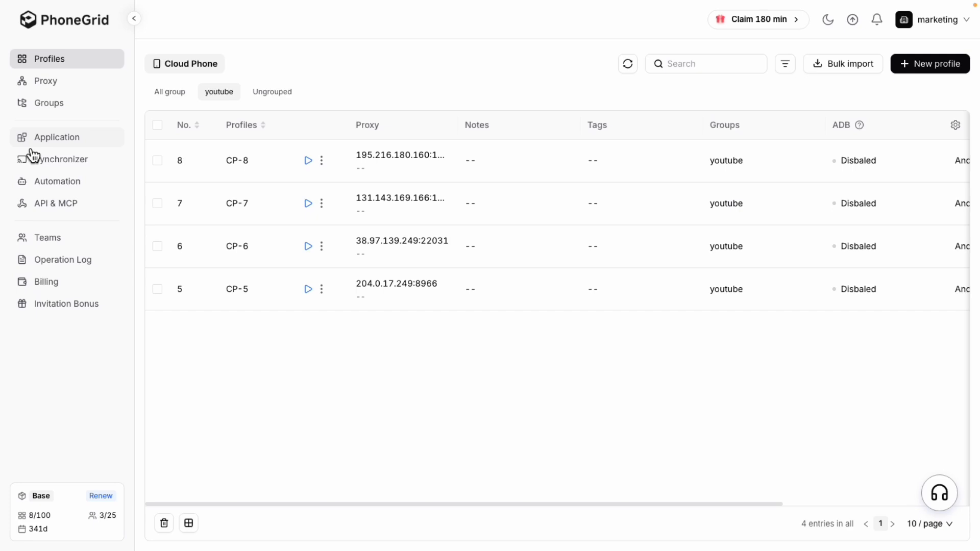
Try batch adding proxies in proxy management by pasting the proxy credentials and running detection, then return to the profiles without confirming
left_click(50, 86)
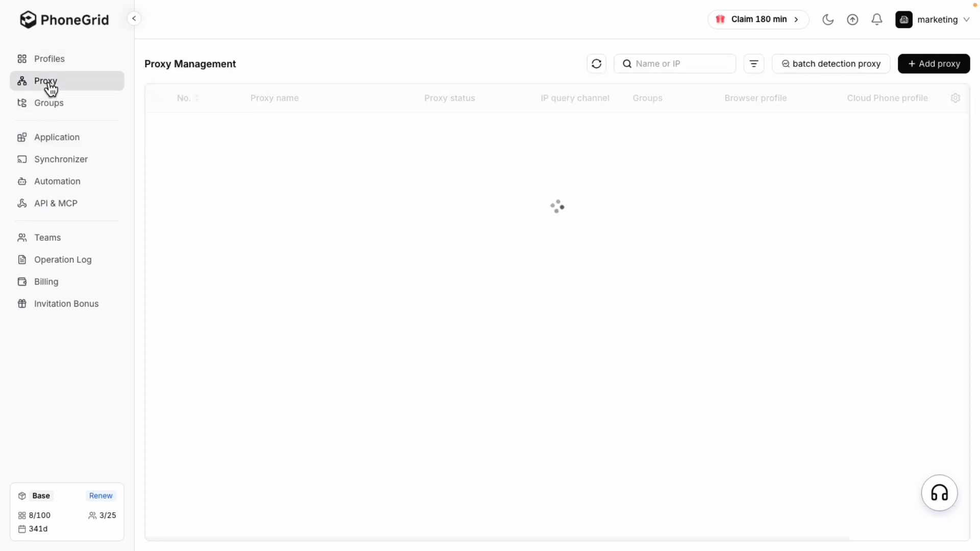
left_click(939, 76)
left_click(929, 109)
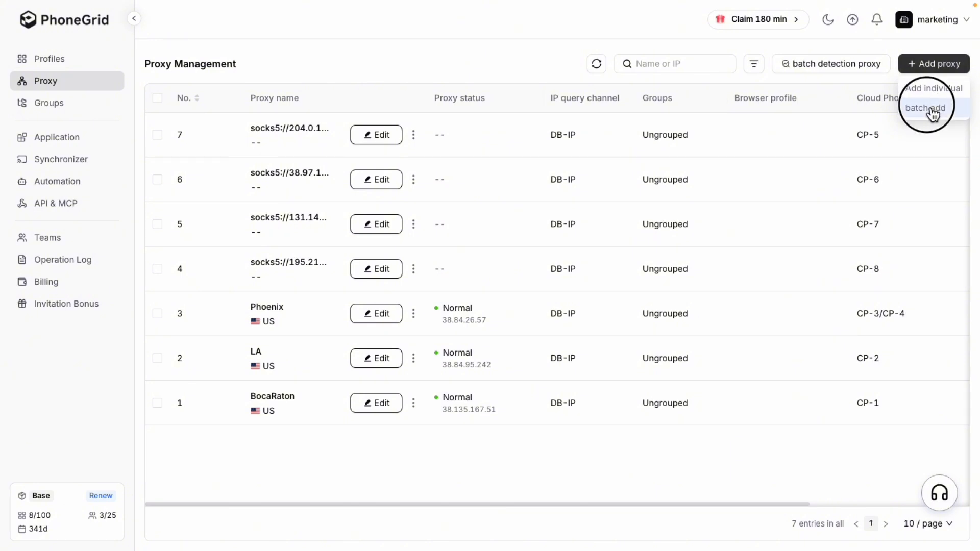
left_click(538, 76)
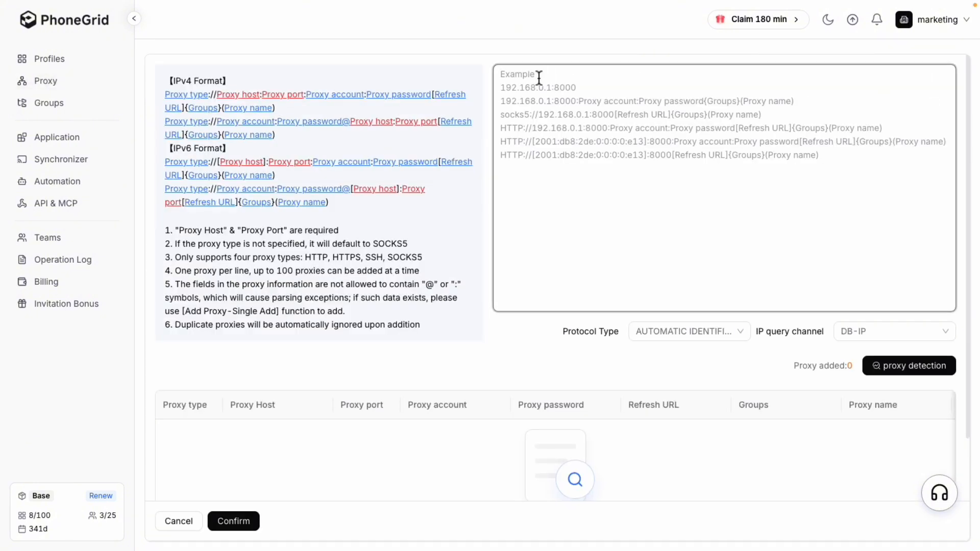
key("ctrl+v")
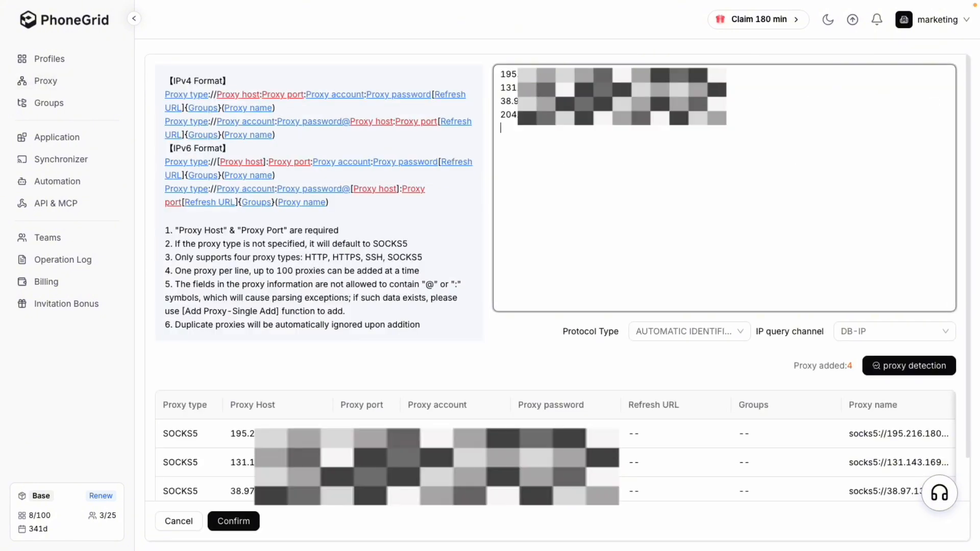
left_click(892, 372)
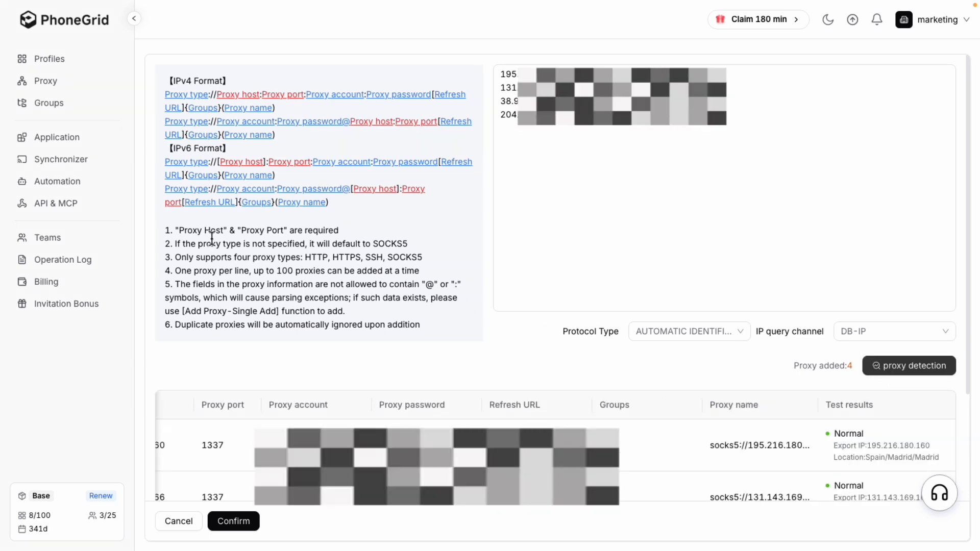
left_click(42, 61)
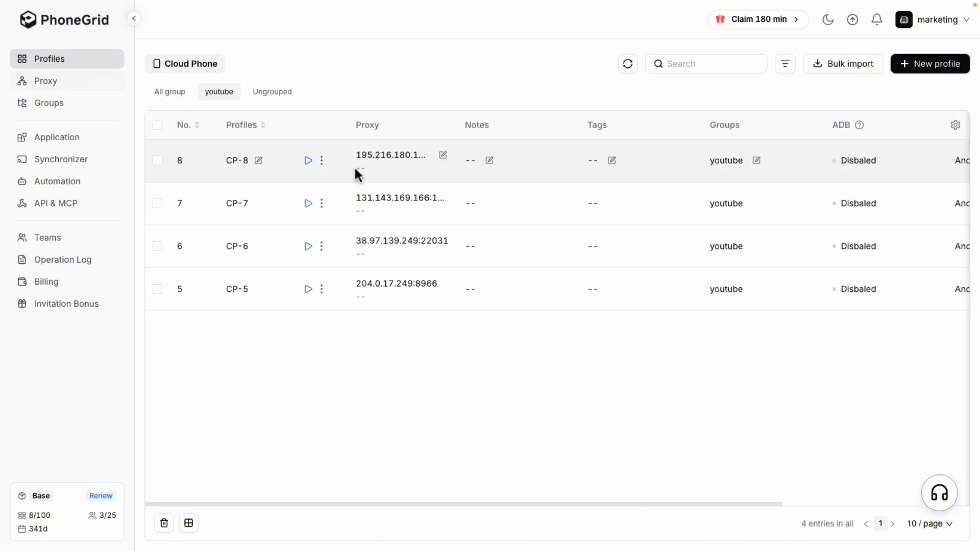
Start all four cloud phones in the youtube group together and spread out their windows
left_click_drag(375, 505, 205, 524)
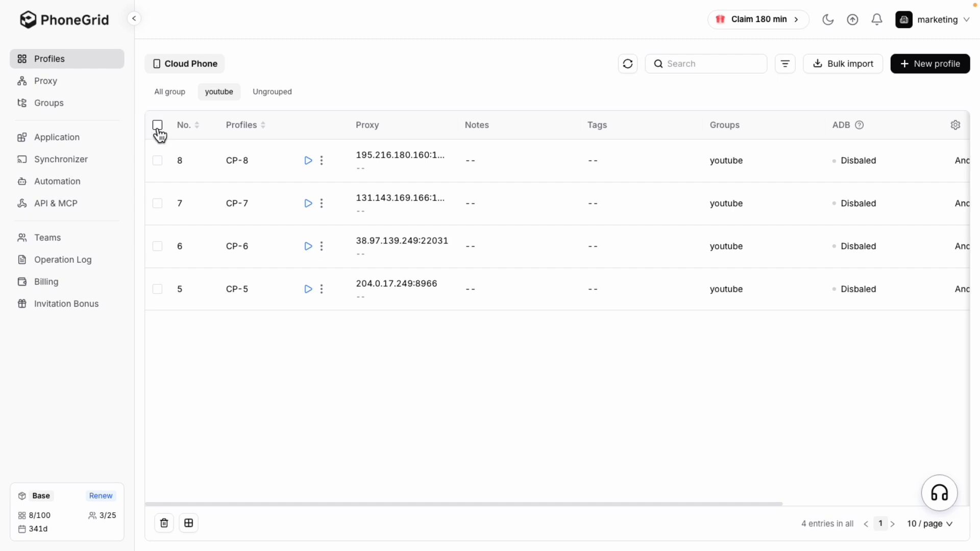
left_click(158, 126)
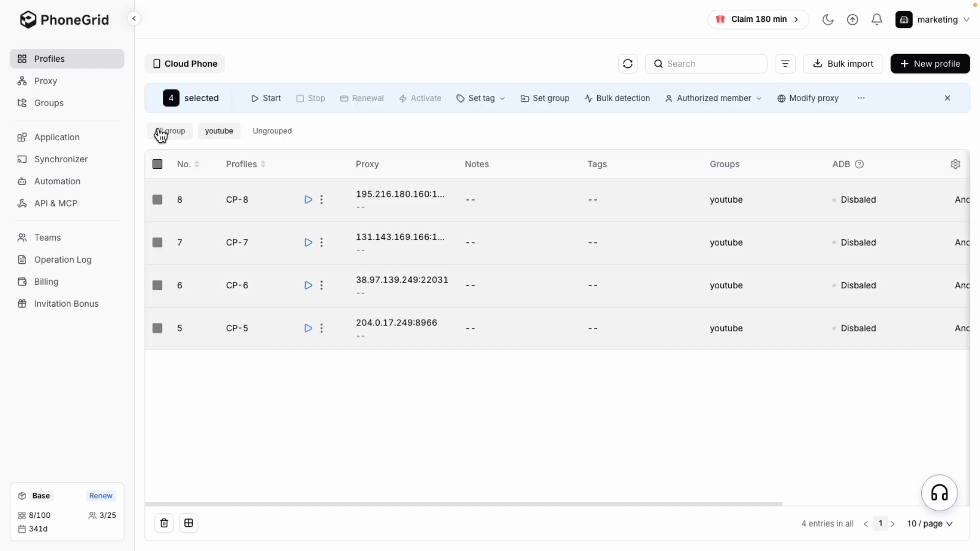
left_click(266, 102)
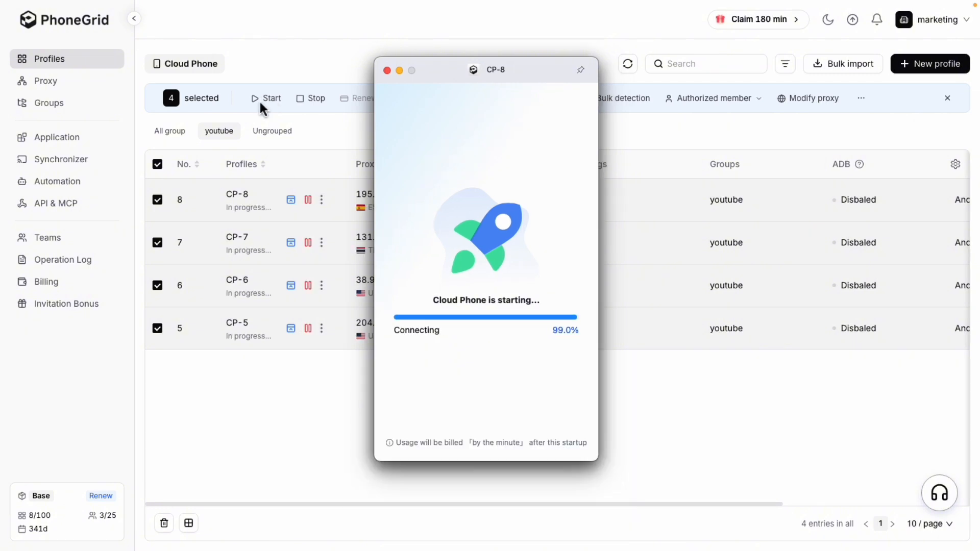
left_click_drag(569, 65, 330, 69)
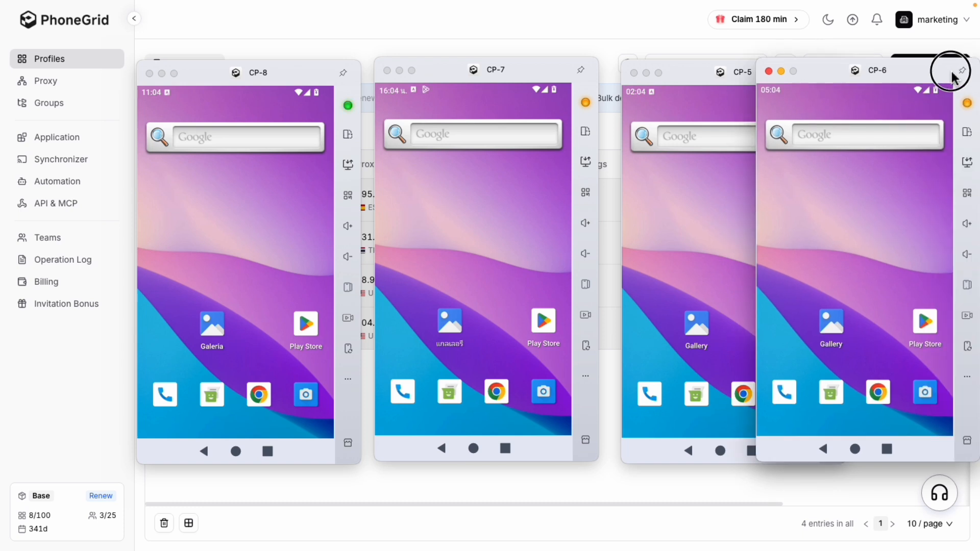
Examine the installed apps in the app drawer of cloud phone CP-8, returning to its home screen between views
left_click(265, 217)
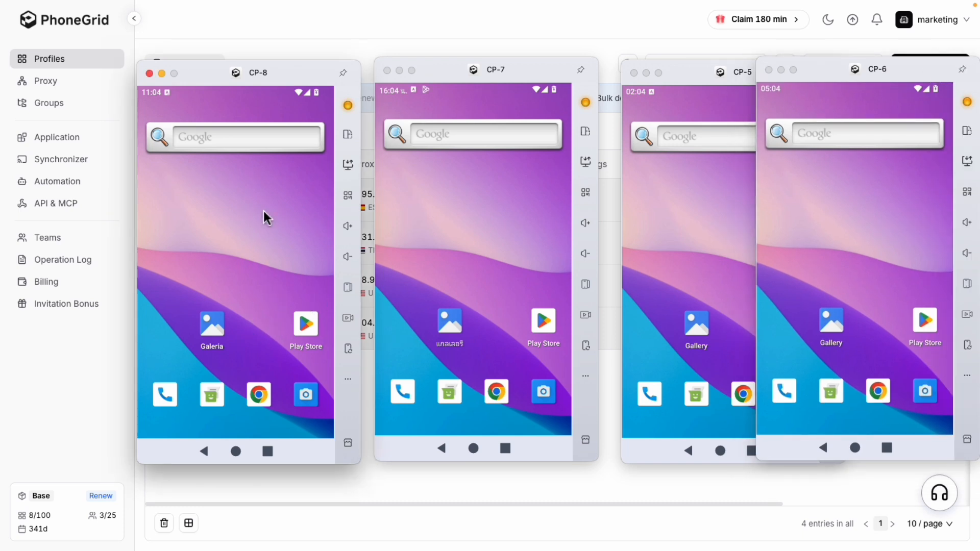
left_click_drag(263, 210, 264, 149)
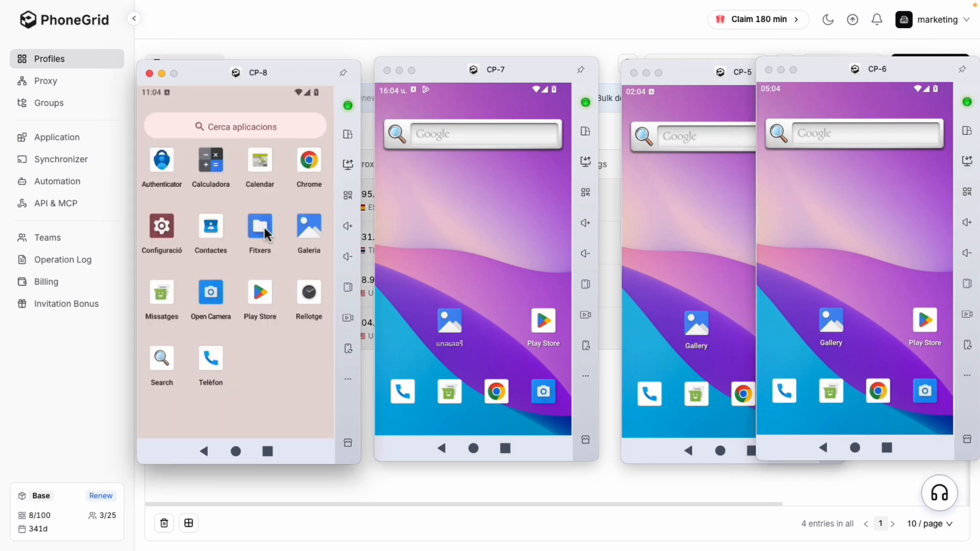
left_click(236, 451)
left_click_drag(267, 405, 267, 197)
left_click(236, 452)
left_click_drag(252, 393, 252, 228)
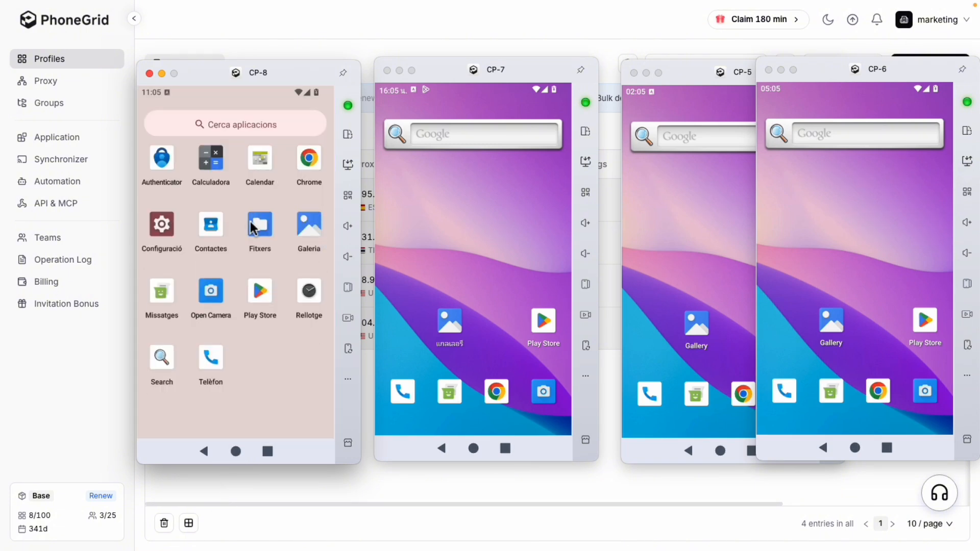
left_click(236, 452)
left_click_drag(229, 381, 225, 246)
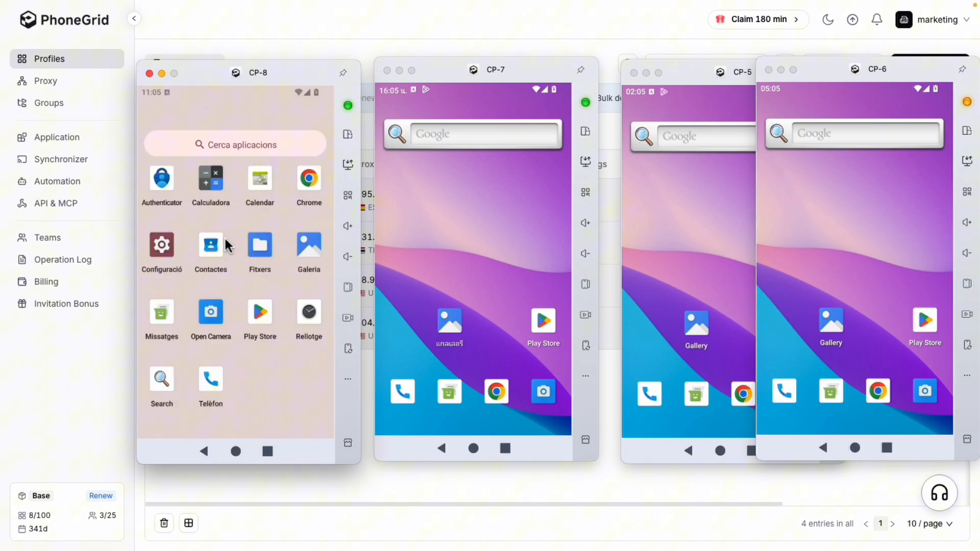
left_click(237, 451)
left_click_drag(256, 355, 258, 230)
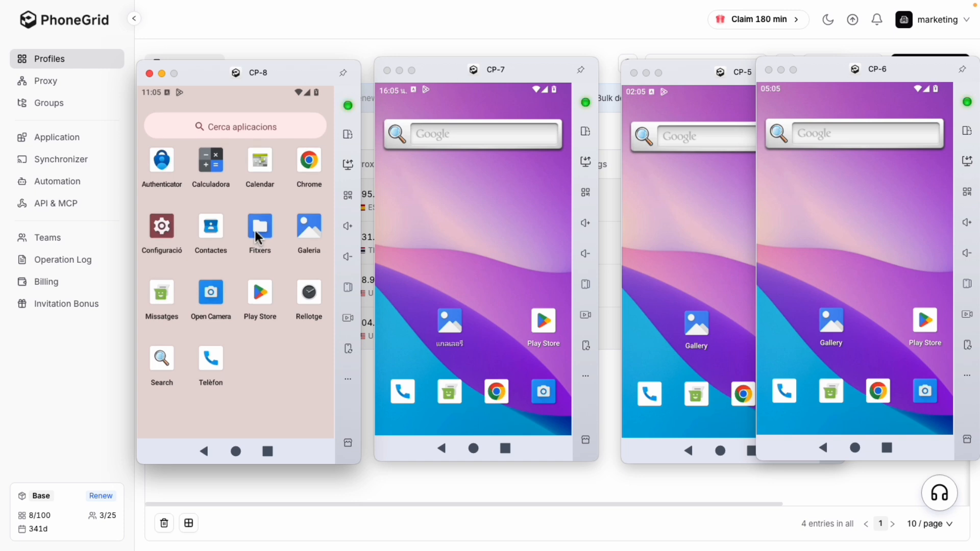
right_click(237, 384)
From CP-8, view the batch text input and file upload options that need no Synchronizer, then close them
left_click(349, 289)
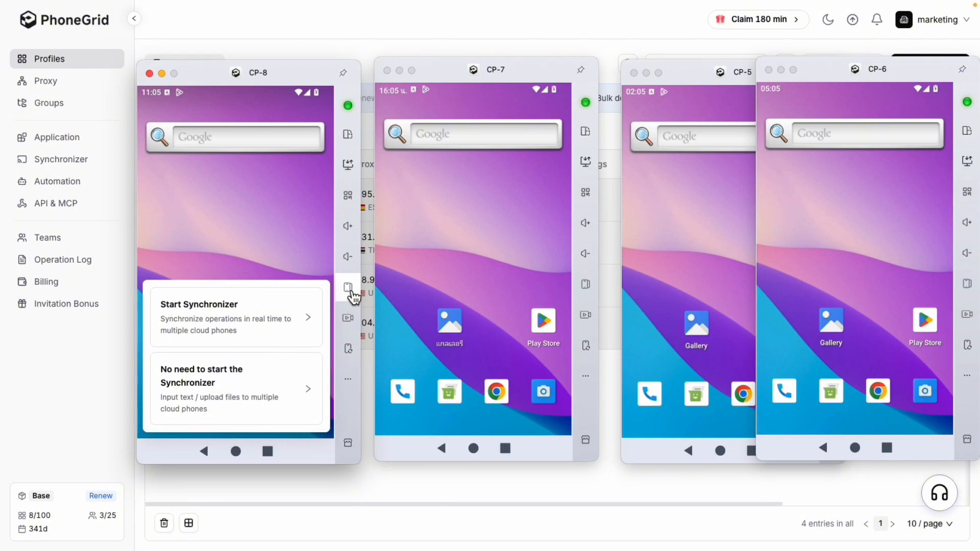
left_click(285, 389)
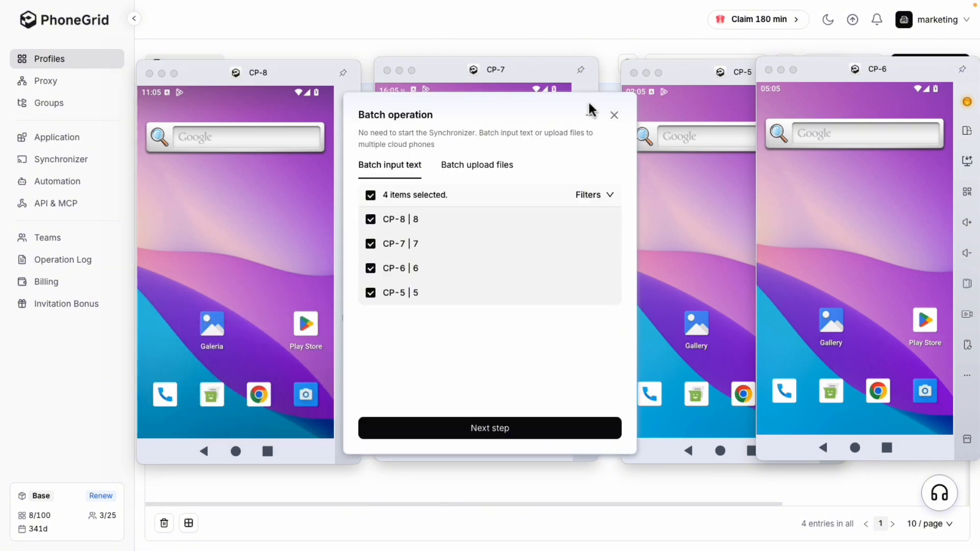
left_click(614, 114)
Arrange the CP-8, CP-7, CP-5 and CP-6 phone windows side by side in one row
left_click_drag(283, 78, 157, 76)
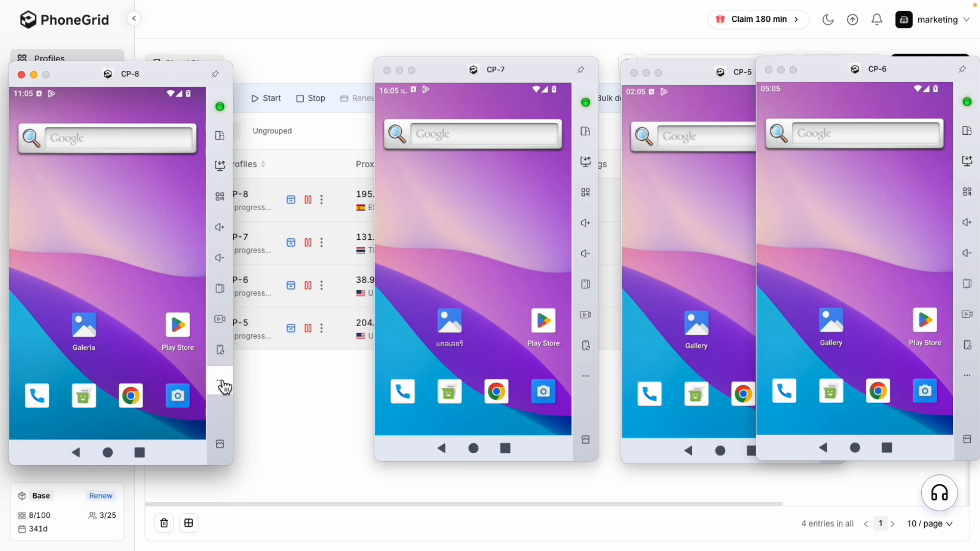
left_click_drag(523, 71, 388, 76)
left_click_drag(713, 74, 561, 76)
left_click_drag(842, 71, 810, 76)
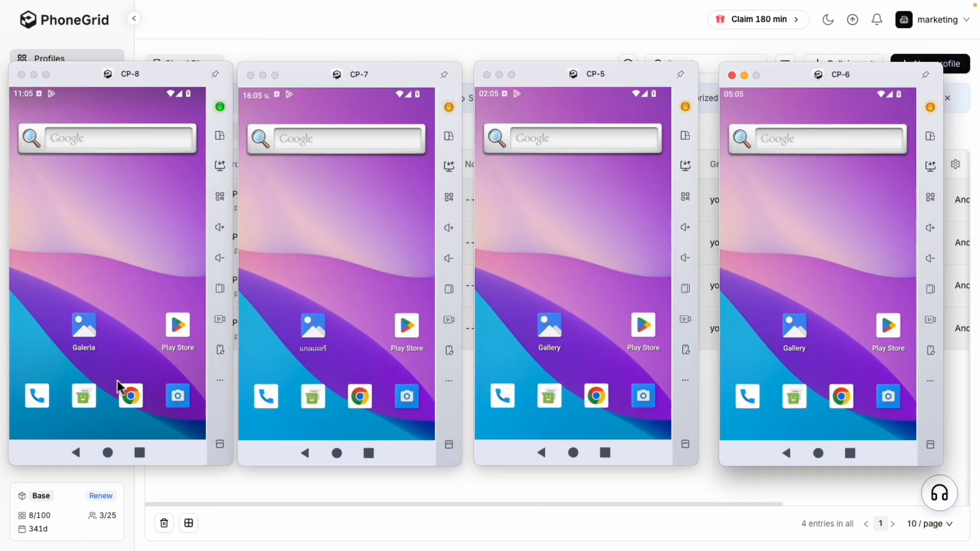
Start the Synchronizer for all four cloud phones with CP-6 as the main control
left_click(225, 295)
left_click(138, 329)
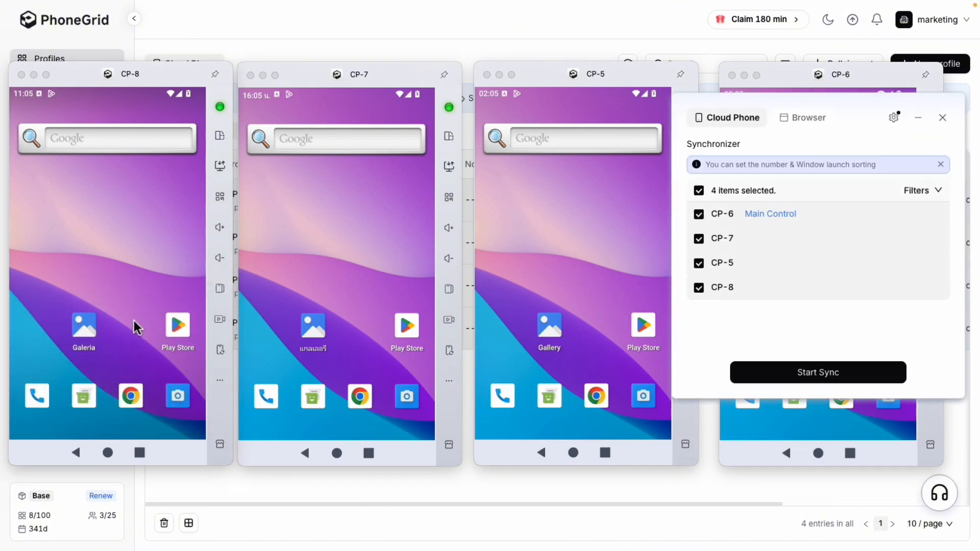
left_click(833, 377)
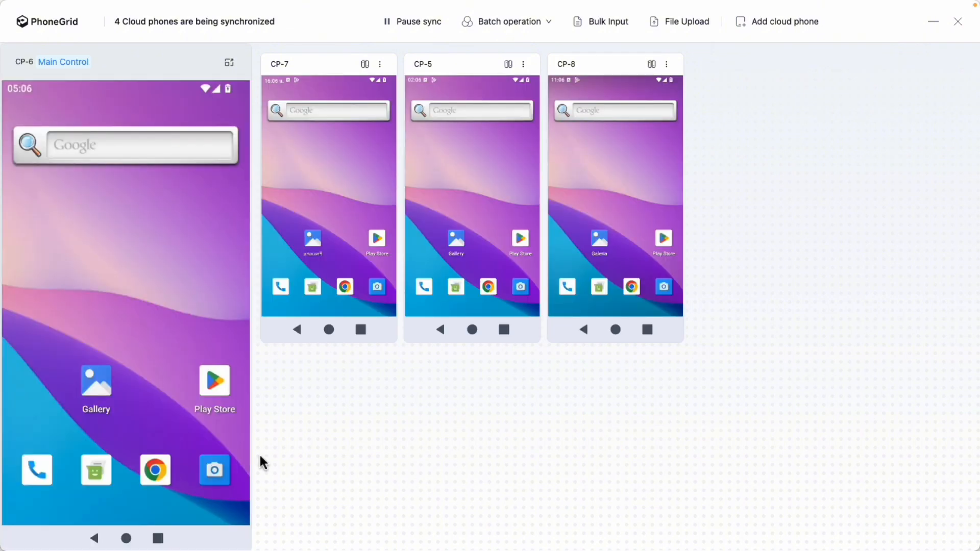
Test the synchronization from CP-6 by opening the app drawer's search and Chrome, returning to the home screen after each
left_click_drag(169, 454, 160, 240)
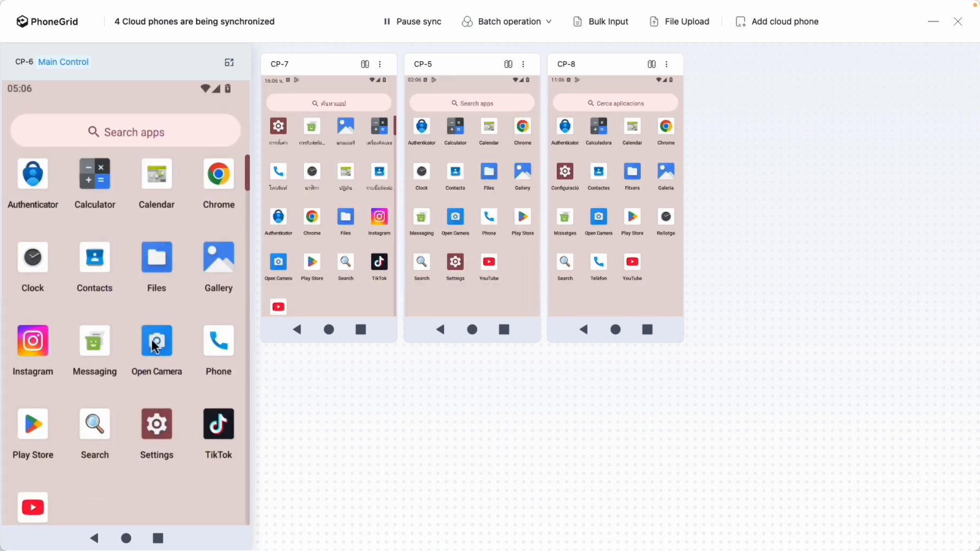
left_click(139, 139)
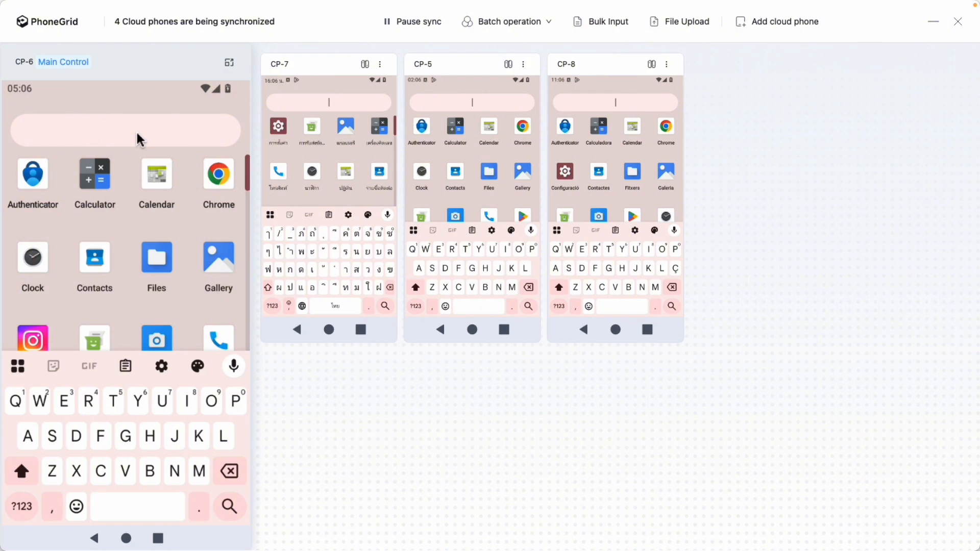
left_click(126, 539)
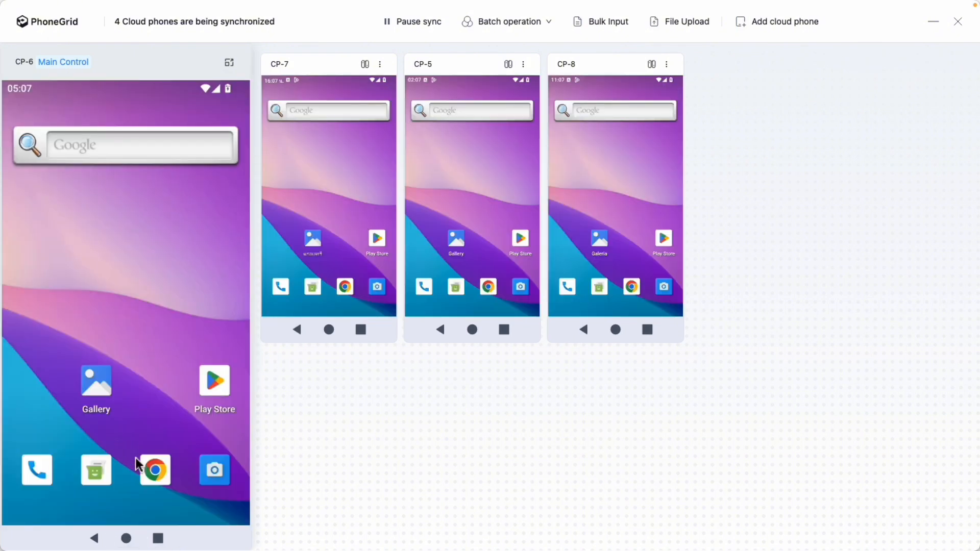
left_click(155, 469)
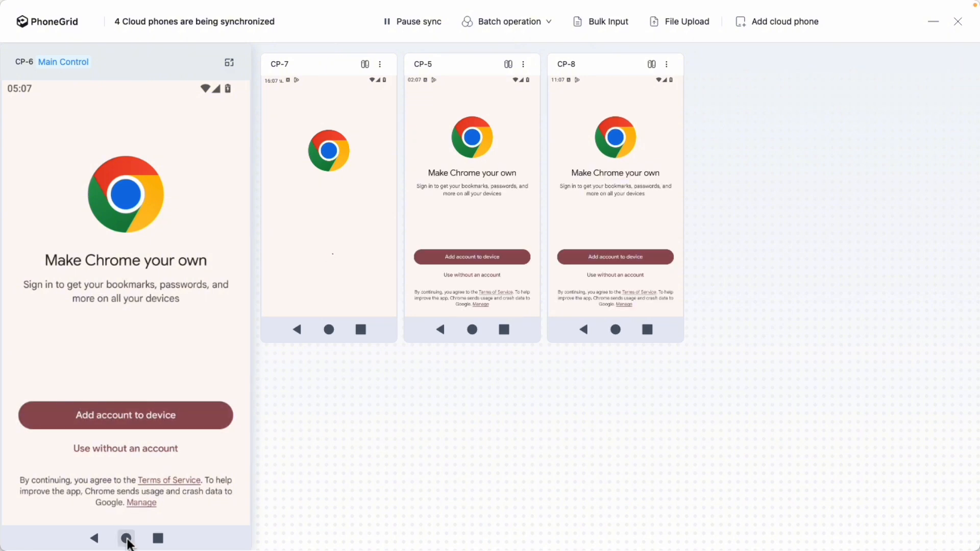
left_click(127, 540)
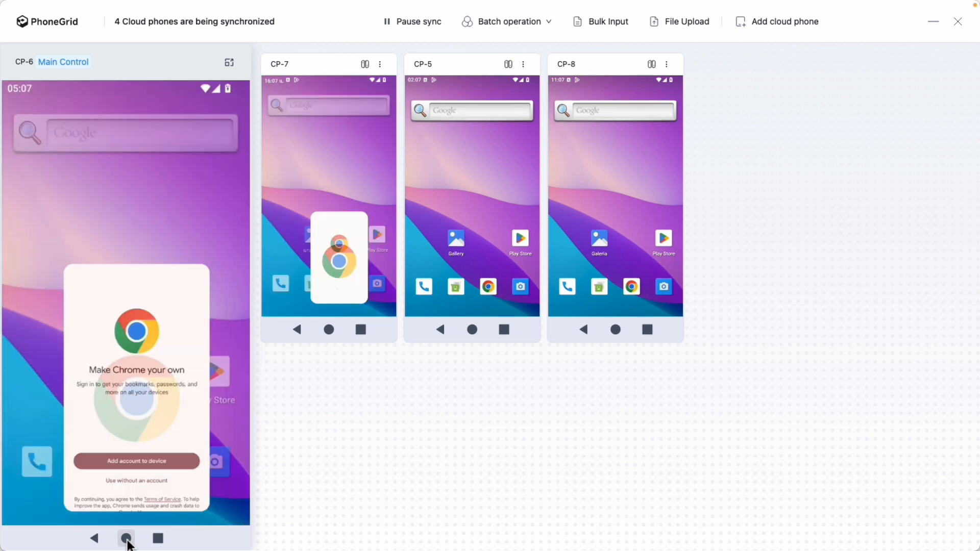
Open Settings on all phones from CP-6's app drawer, correcting CP-7 and CP-8 individually by going back and opening Settings there
left_click_drag(134, 460, 135, 320)
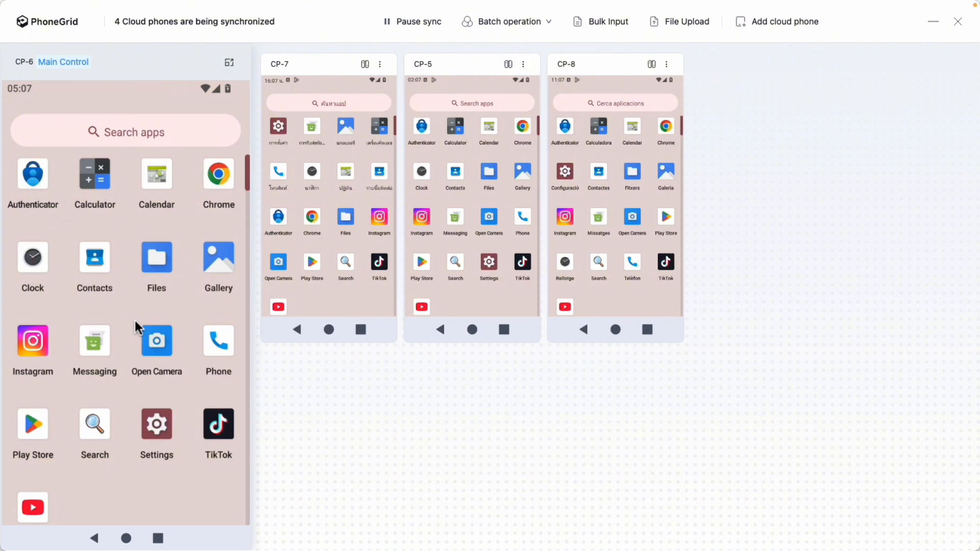
left_click(155, 428)
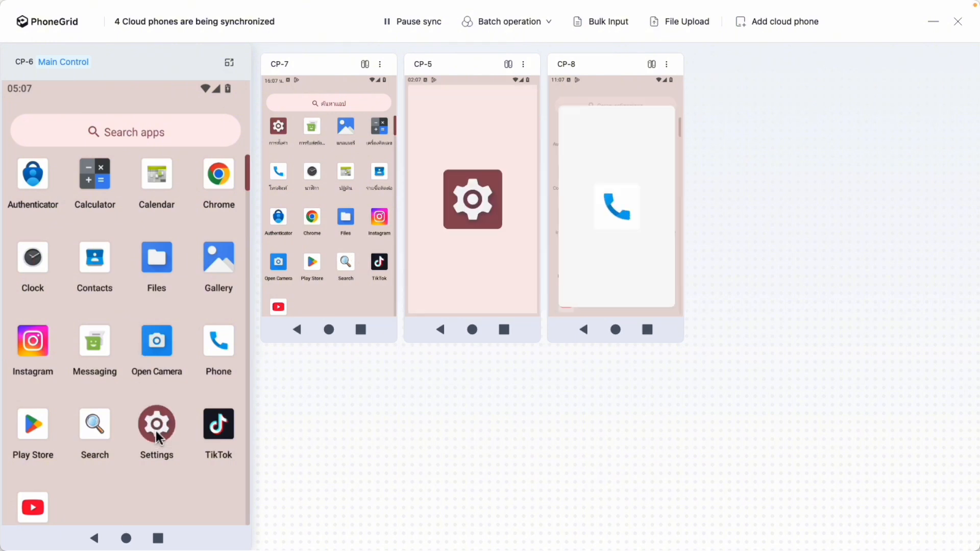
left_click(297, 329)
left_click(584, 330)
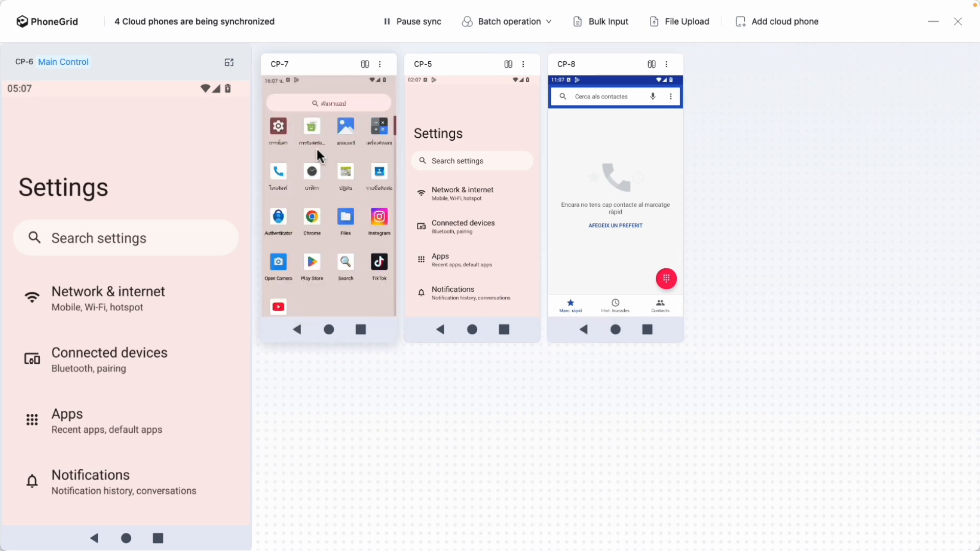
left_click(280, 137)
left_click(562, 175)
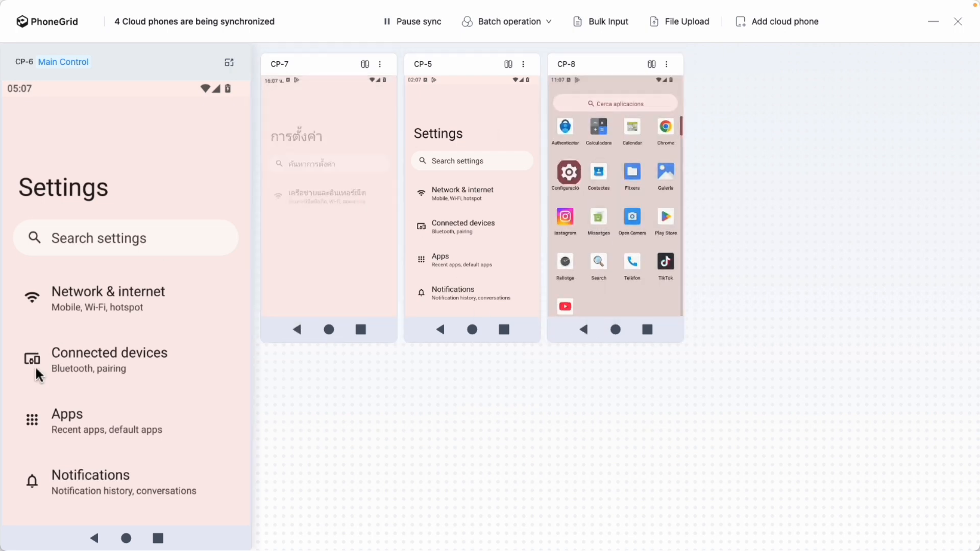
Browse the Settings list in sync from CP-6 down to the Google entry on all four phones
left_click_drag(102, 444, 107, 284)
left_click_drag(88, 395, 95, 272)
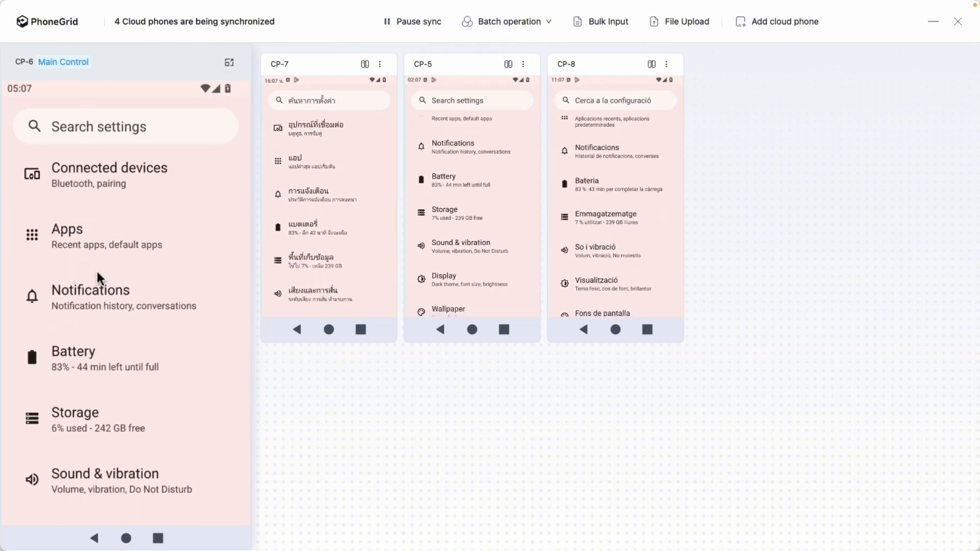
left_click_drag(85, 349, 88, 260)
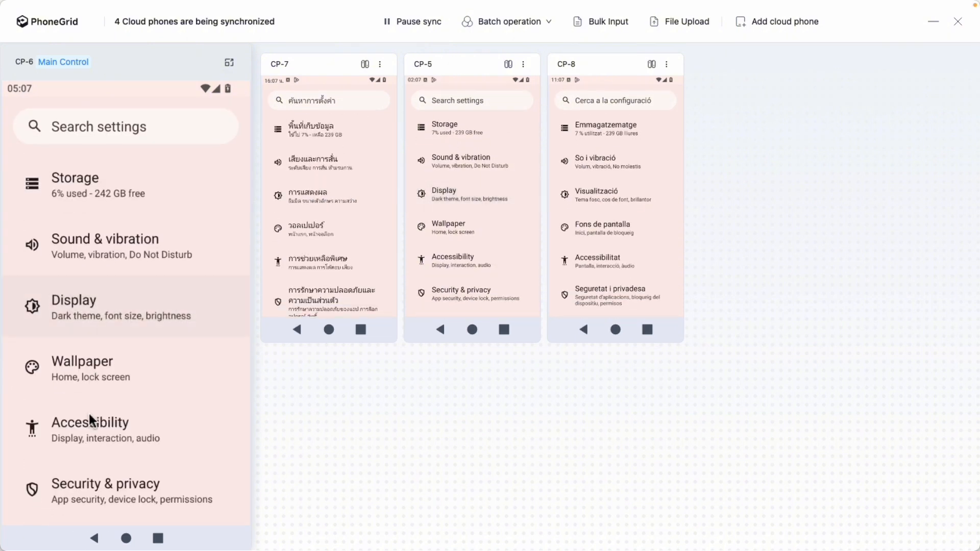
left_click_drag(86, 384, 184, 197)
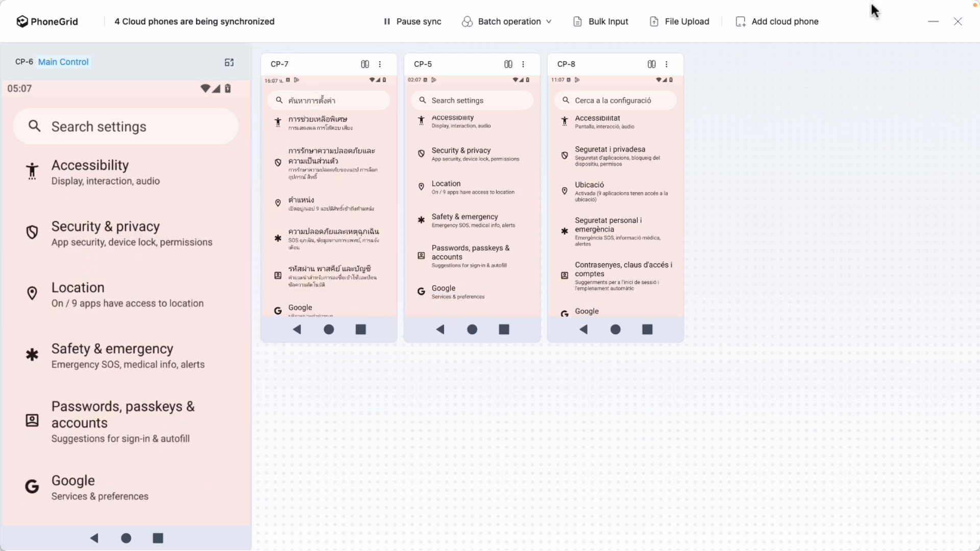
Minimize the Synchronizer, edit the CP-7 profile to use a custom English language, and save it
left_click(932, 22)
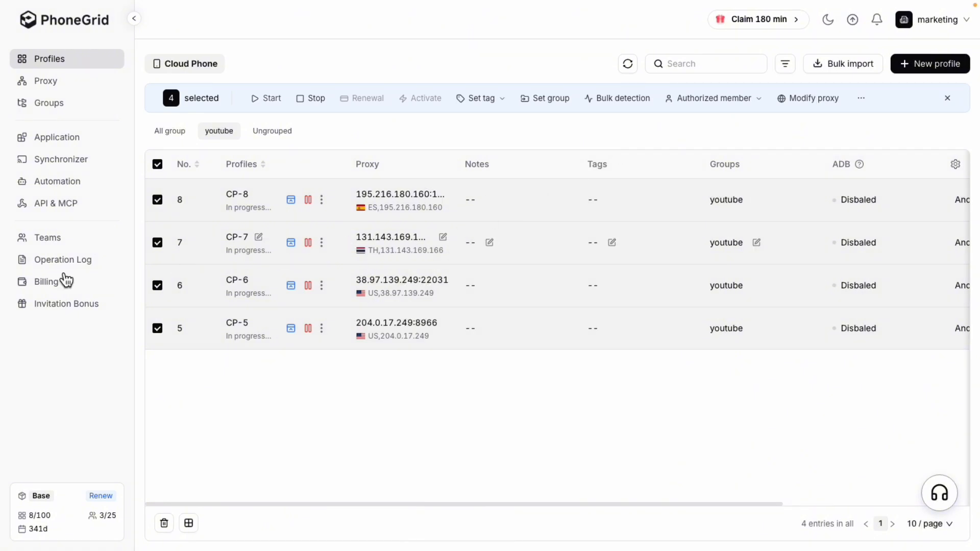
left_click(322, 243)
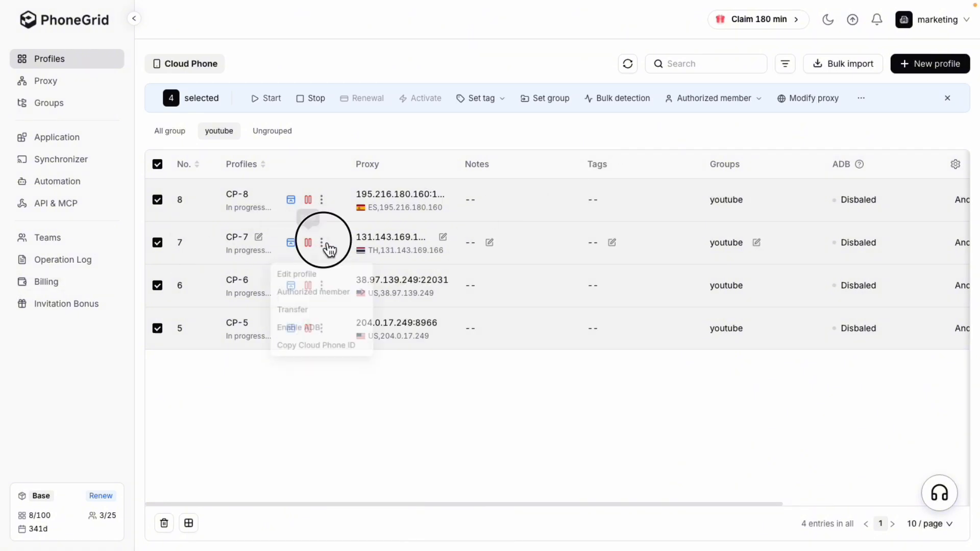
left_click(329, 277)
scroll(316, 415, "down", 5)
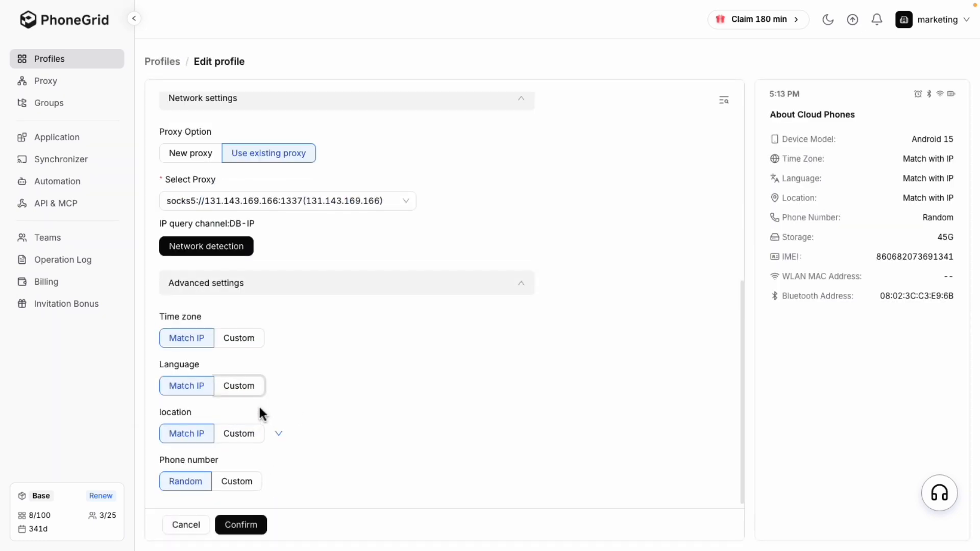
left_click(253, 393)
left_click(269, 416)
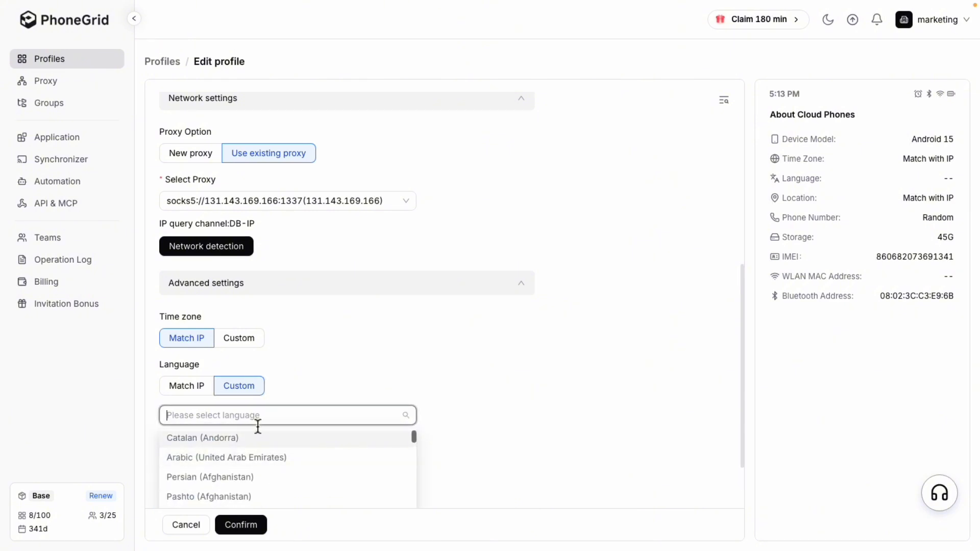
type("english")
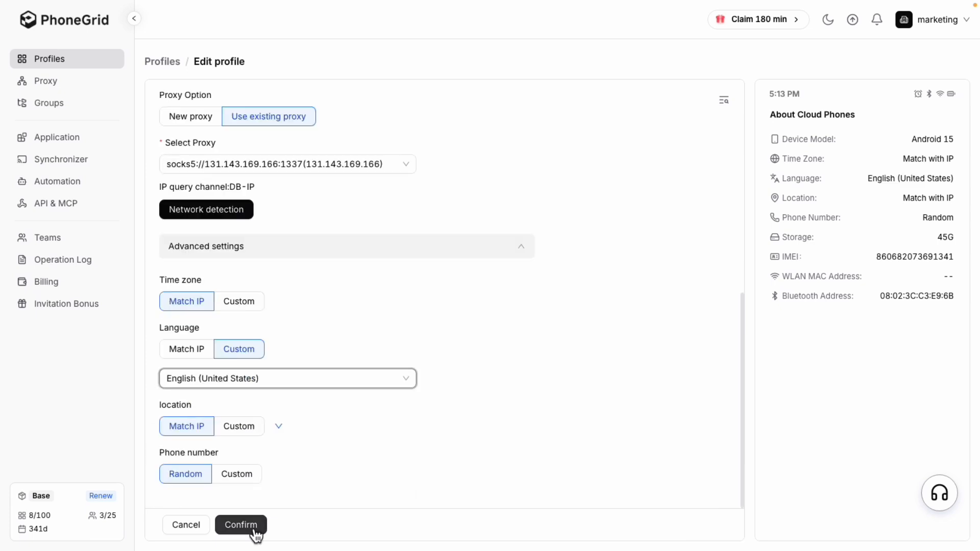
left_click(253, 531)
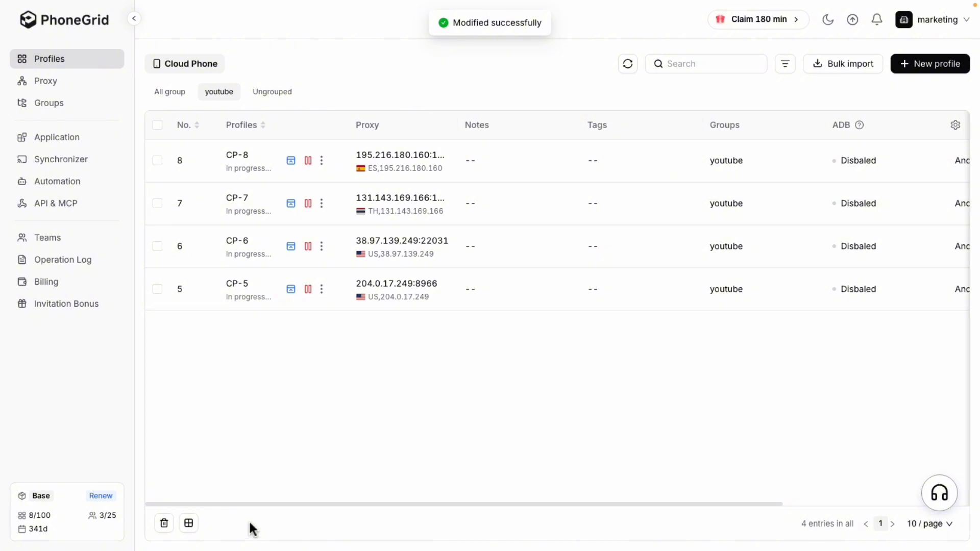
Back in the Synchronizer window, restart CP-7 and CP-8 by shutting both down and adding them back to the synchronization
mouse_move(2, 358)
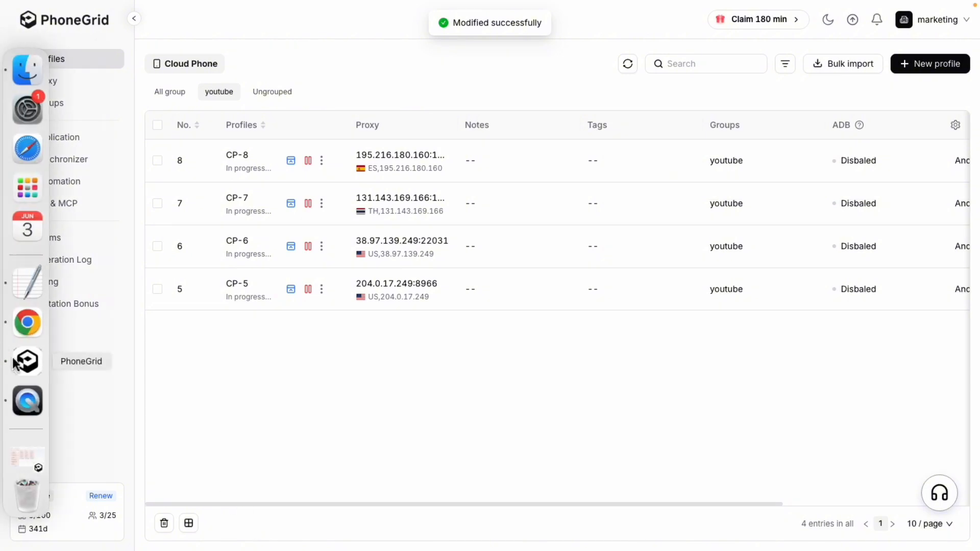
left_click(29, 452)
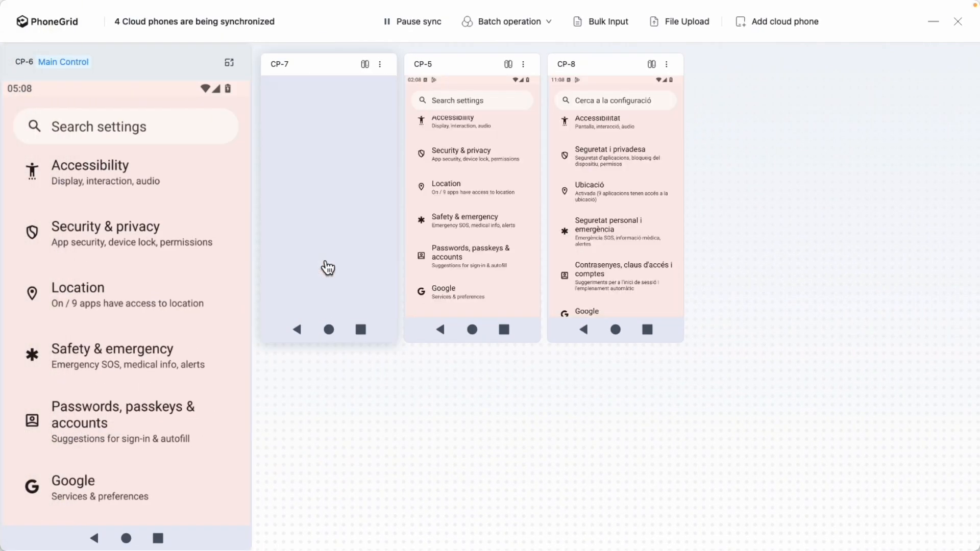
left_click(379, 65)
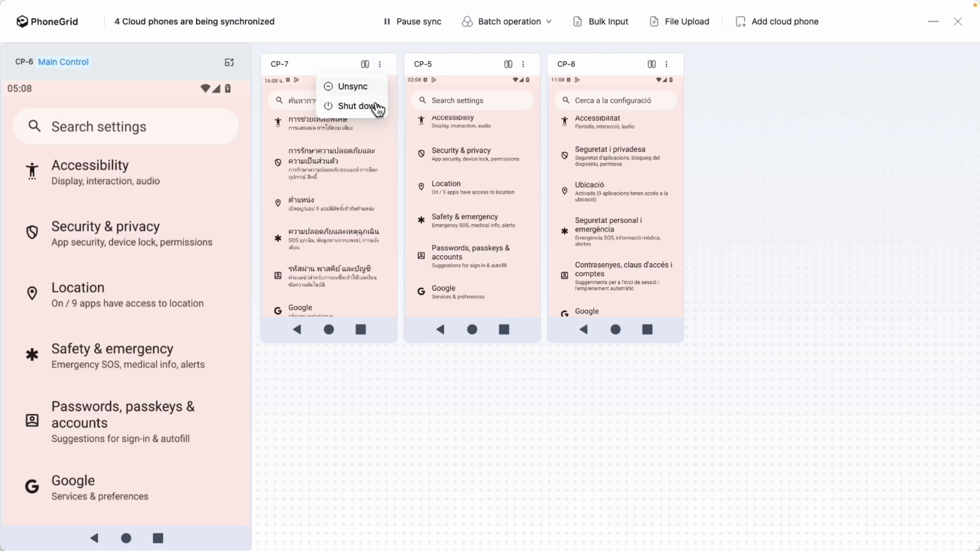
left_click(378, 108)
left_click(575, 300)
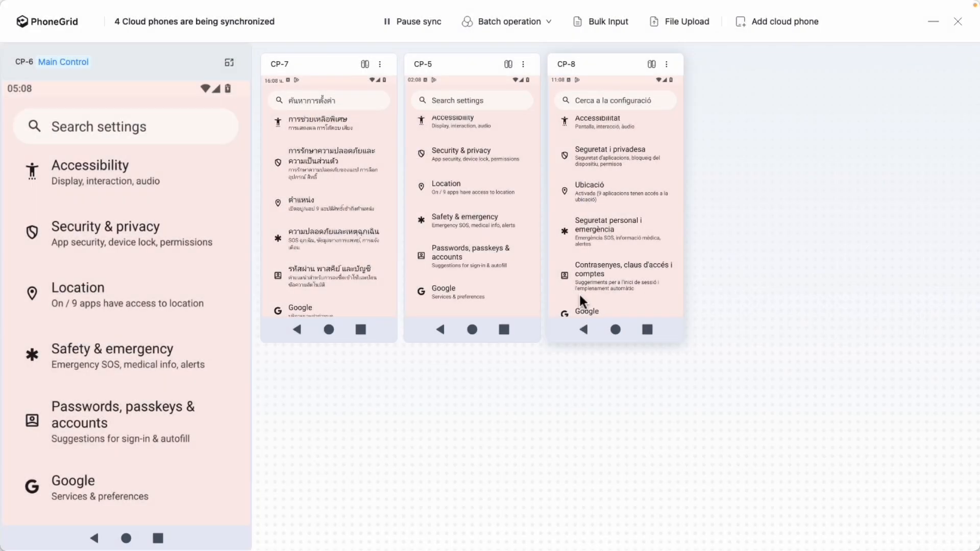
left_click(749, 33)
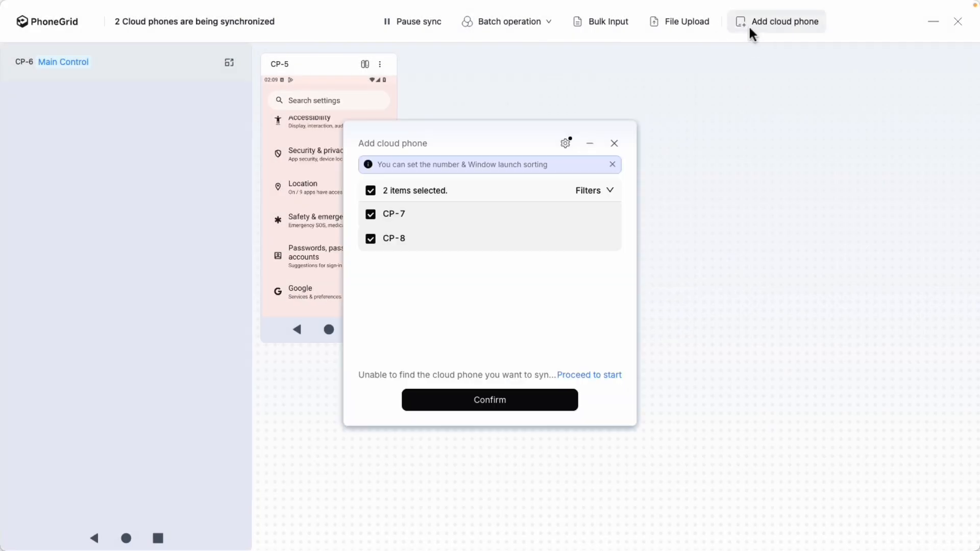
left_click(519, 401)
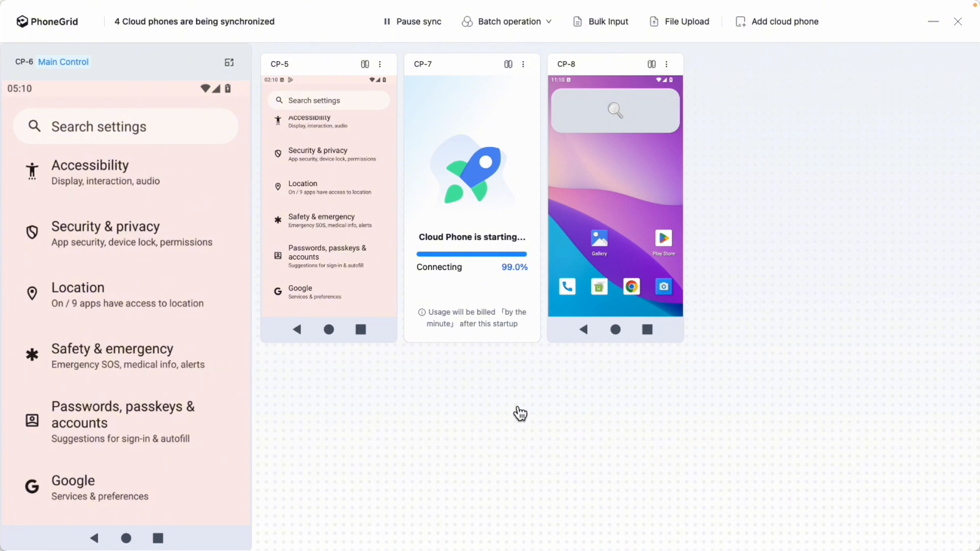
From CP-6, return the synchronized phones to the home screen and open Settings from the app drawer
left_click(126, 538)
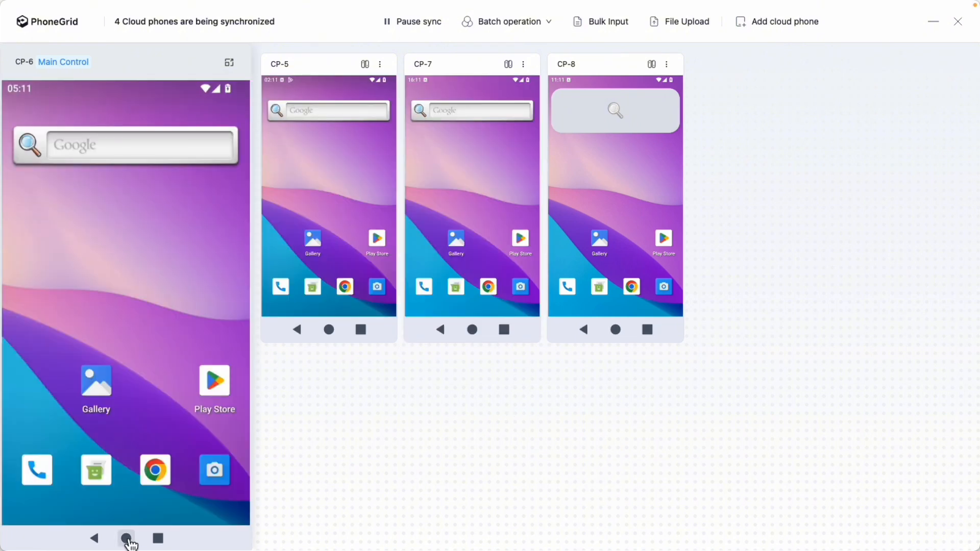
left_click_drag(125, 536, 116, 220)
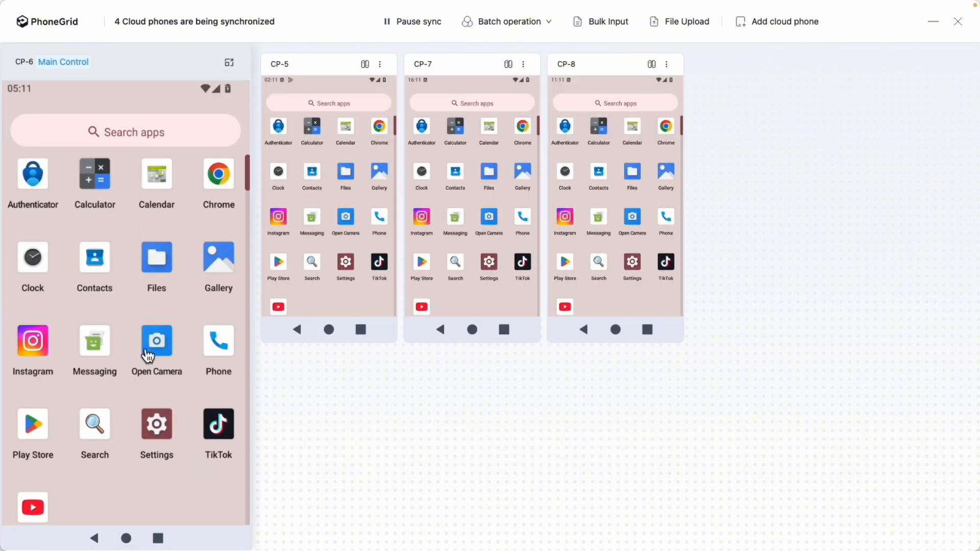
left_click(162, 431)
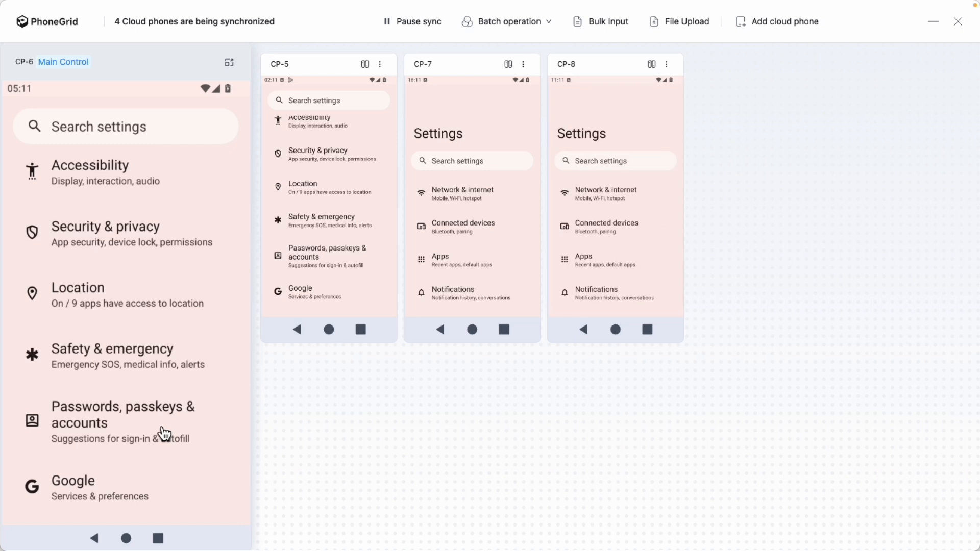
Open the Google services page from the end of the Settings list on all four phones, using CP-6 as the control
left_click_drag(131, 322, 135, 225)
left_click_drag(120, 467, 127, 304)
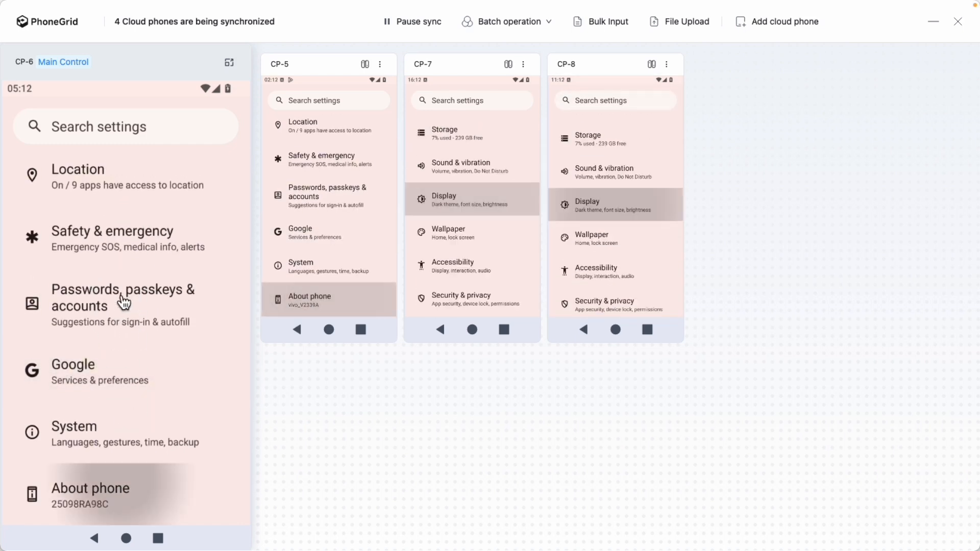
left_click_drag(116, 434, 113, 247)
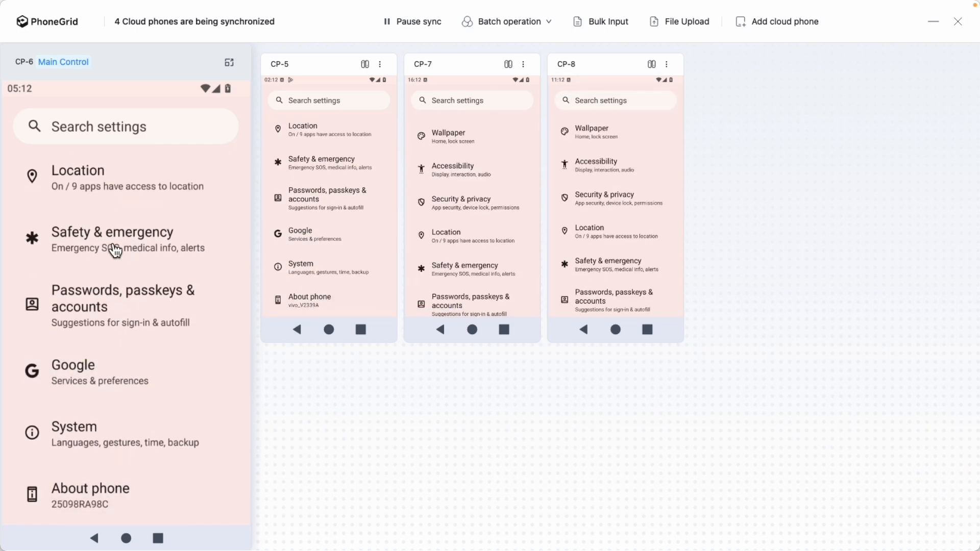
left_click_drag(118, 448, 94, 186)
left_click(96, 380)
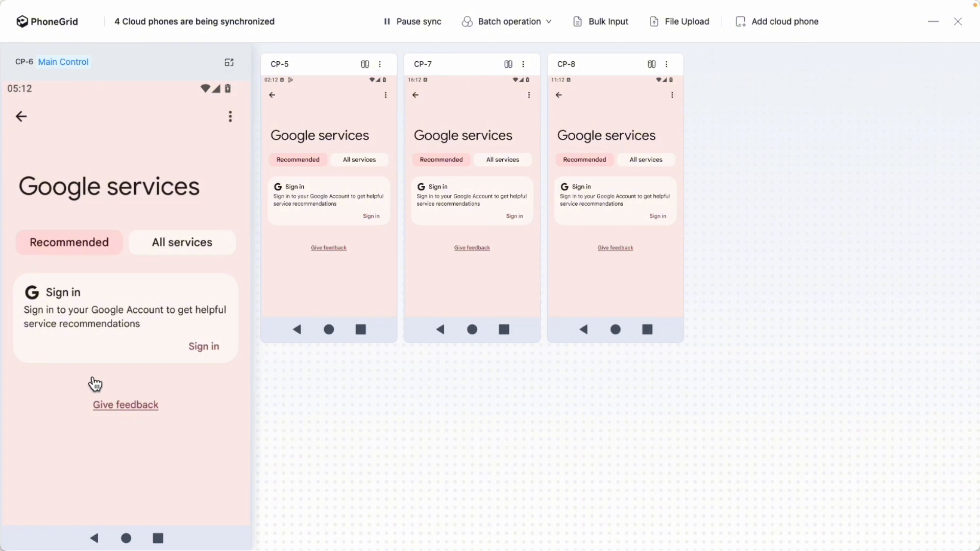